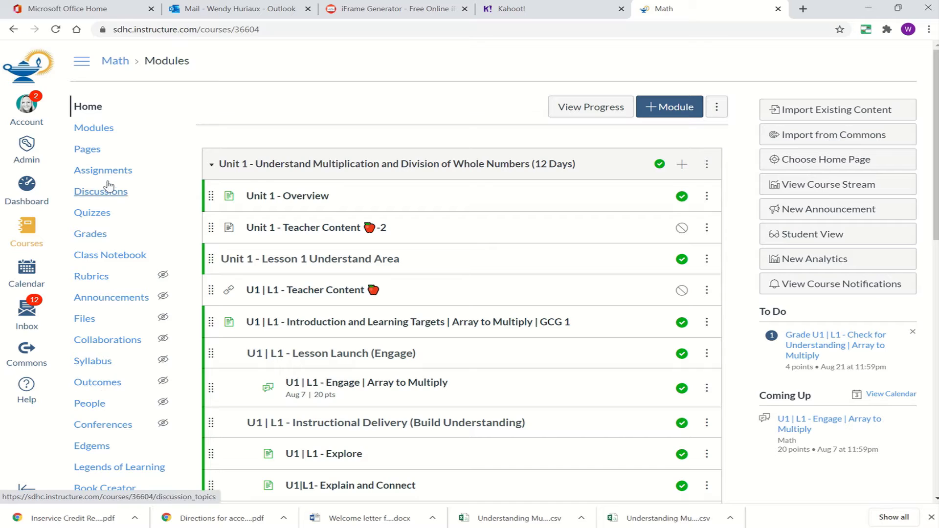
# - Create a new assignment in the Math course and name it "Kahoot: Arrays"
pyautogui.click(101, 173)
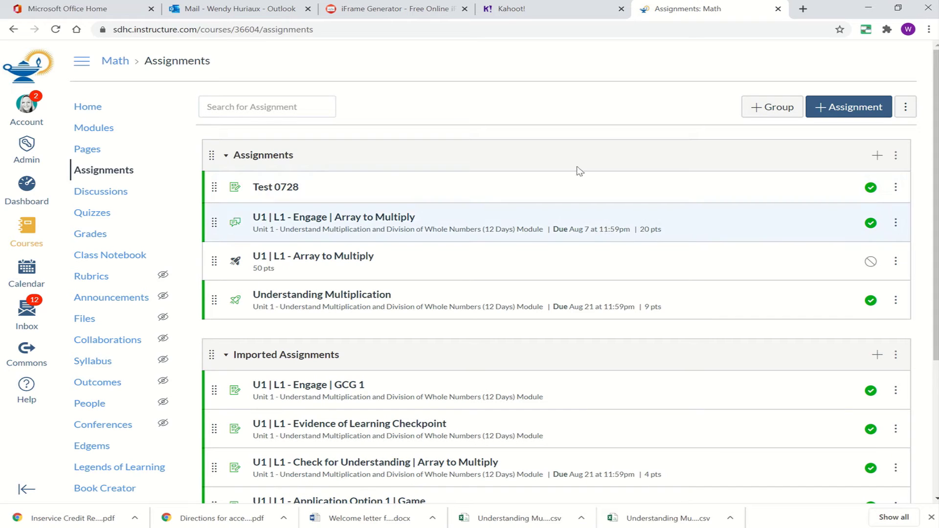
pyautogui.click(851, 116)
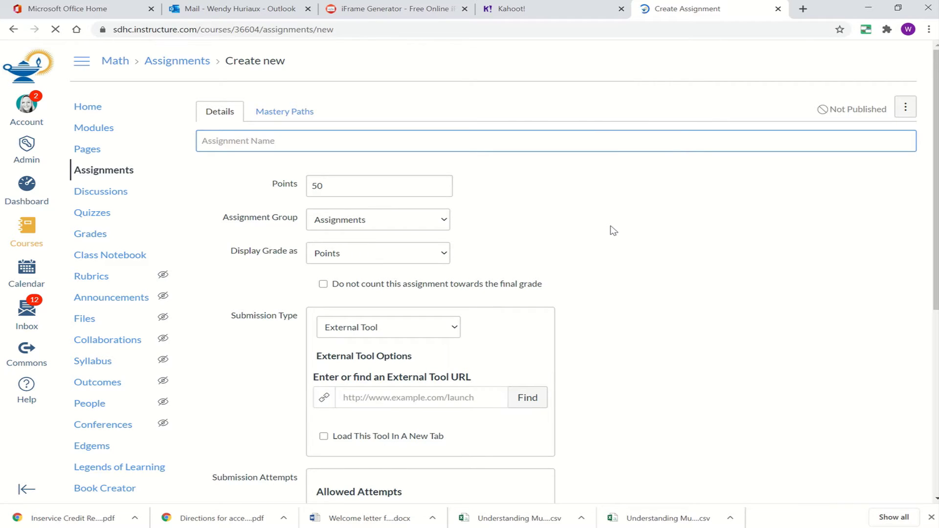
pyautogui.click(241, 141)
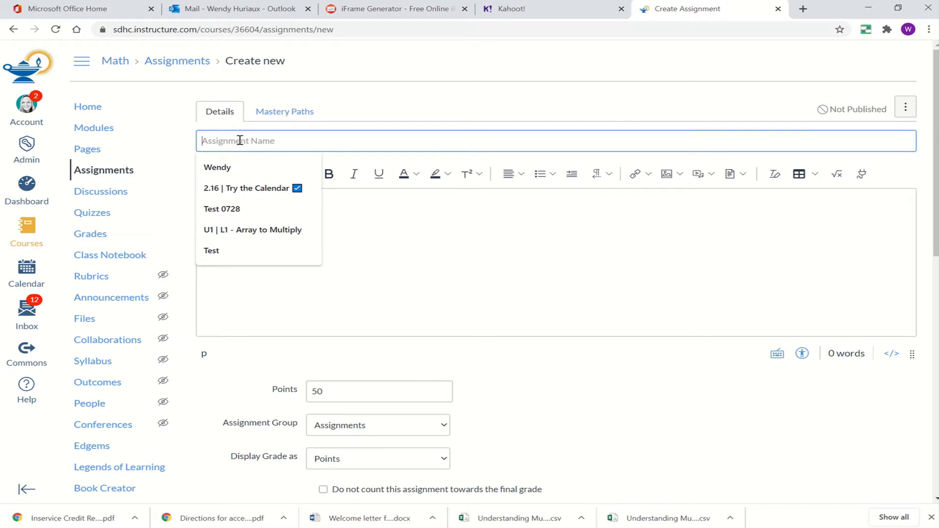
pyautogui.write('A')
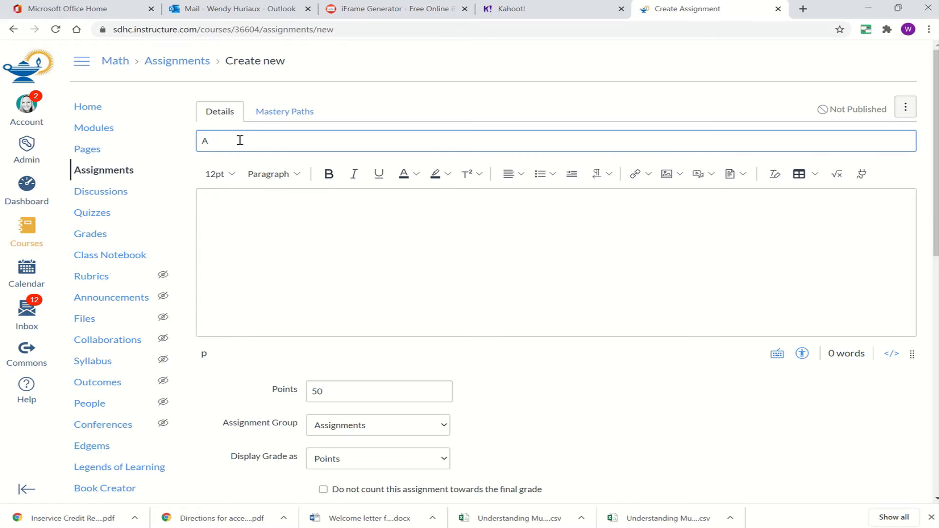
pyautogui.press('BackSpace')
pyautogui.write('Kahoot: Arrays')
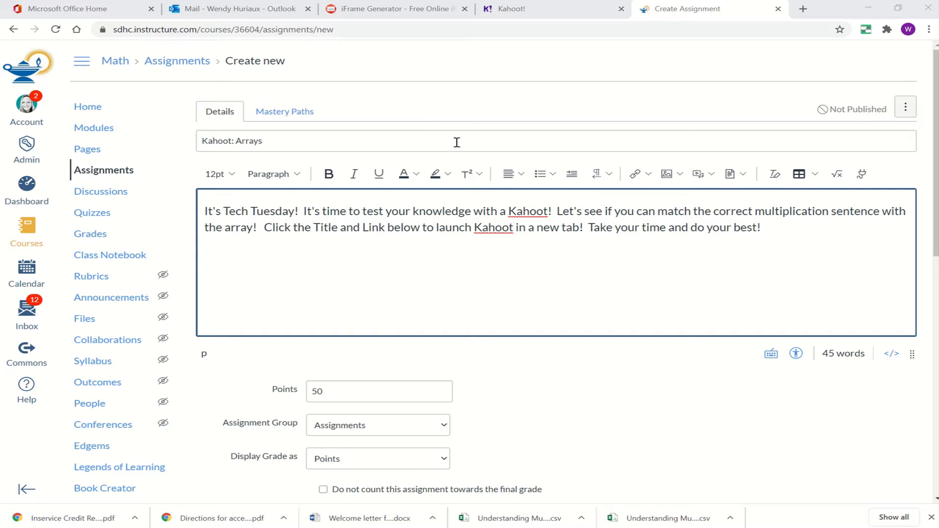
# - Switch to Kahoot and create a self-paced challenge from the Array Array Array kahoot, setting its deadline time to 4:00 PM
pyautogui.click(540, 13)
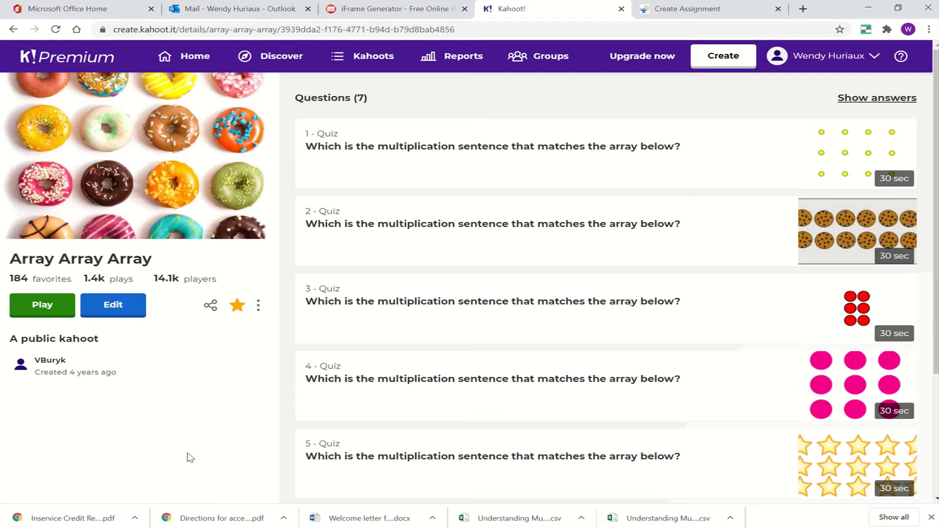
pyautogui.click(48, 315)
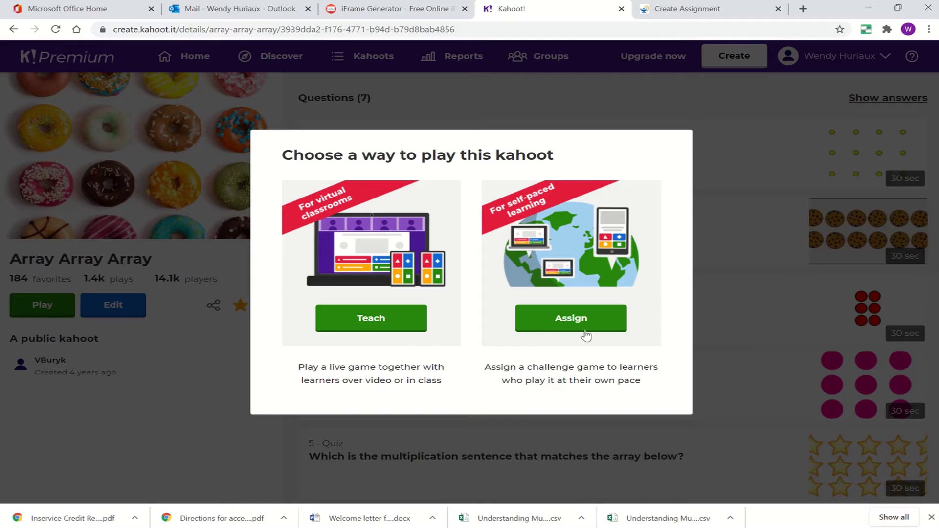
pyautogui.click(569, 335)
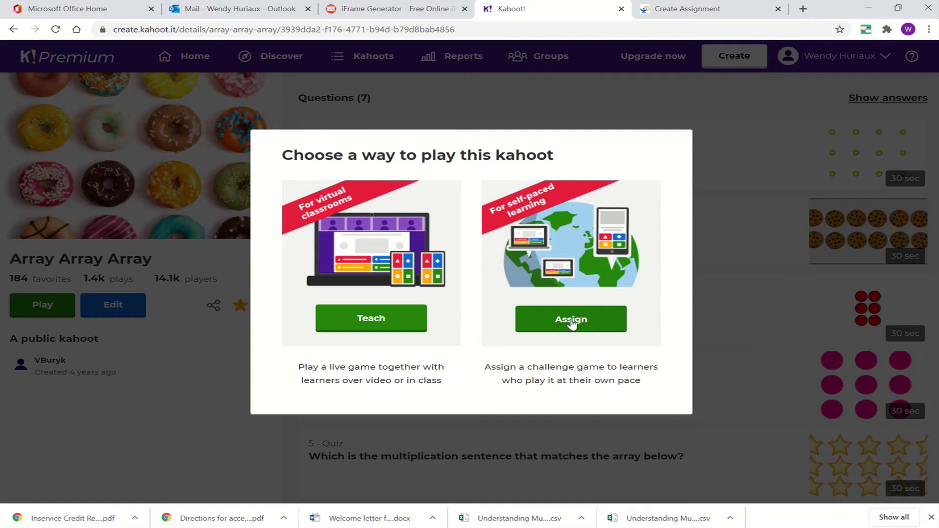
pyautogui.click(571, 319)
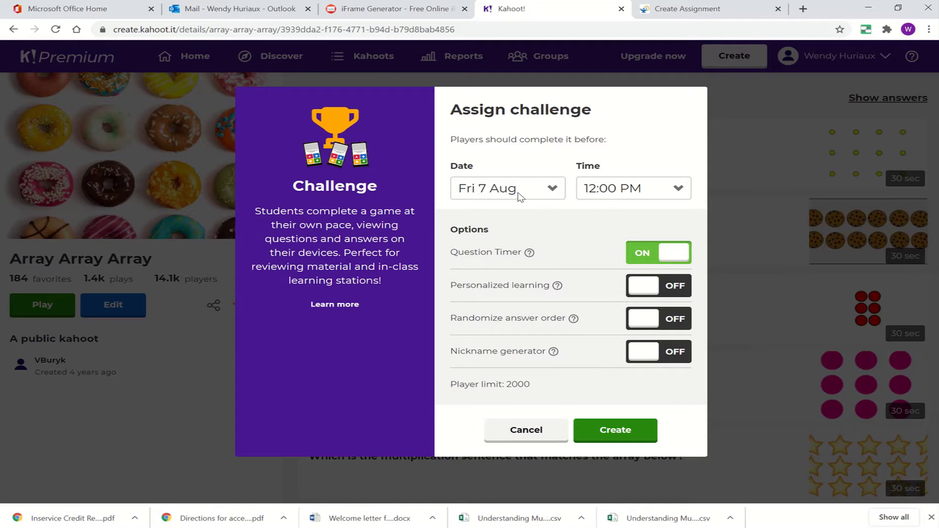
pyautogui.click(676, 193)
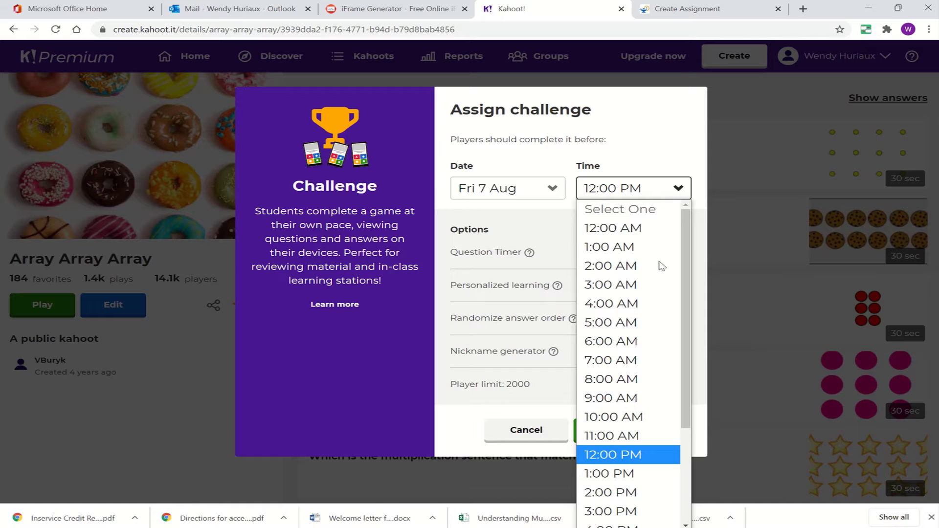
pyautogui.moveTo(685, 357); pyautogui.dragTo(677, 462)
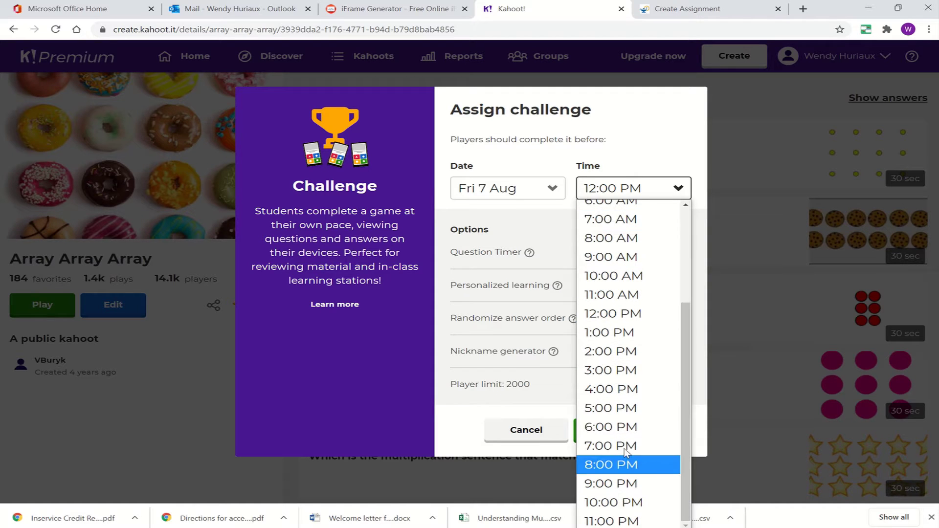
pyautogui.click(609, 394)
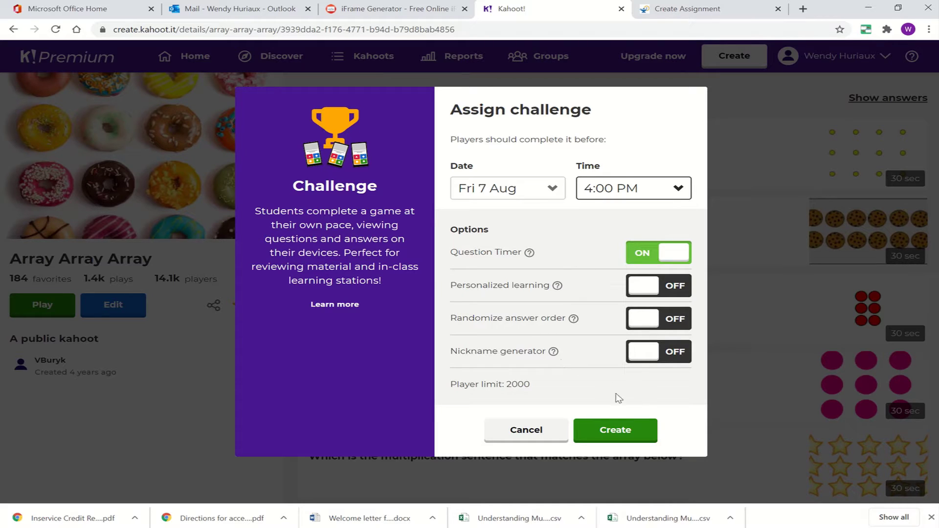
pyautogui.click(616, 436)
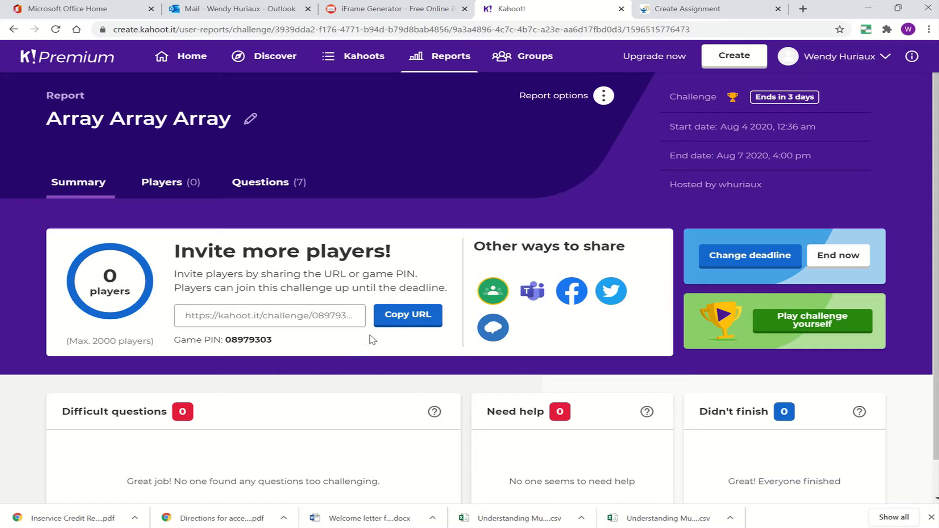
# - Copy the challenge URL and insert it into the Canvas assignment description as an external link titled "Kahoot: Array Quiz"
pyautogui.click(404, 318)
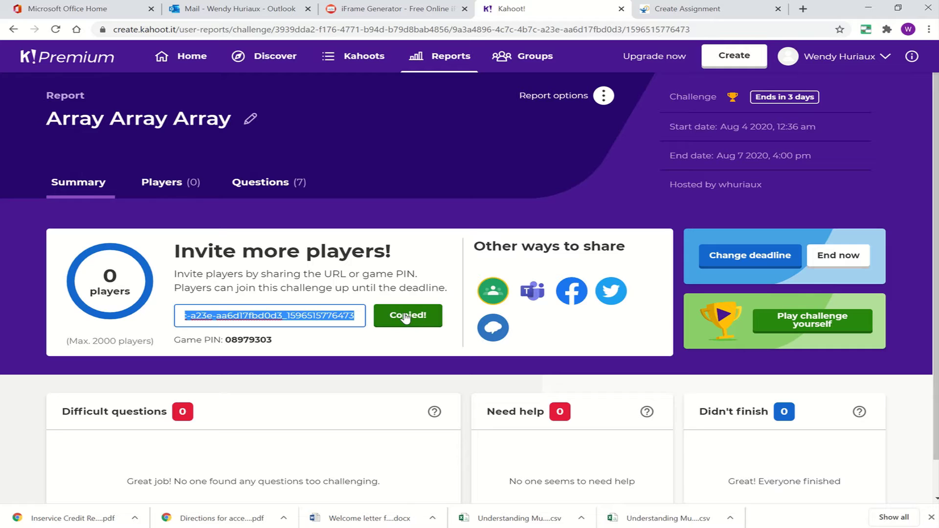
pyautogui.click(686, 11)
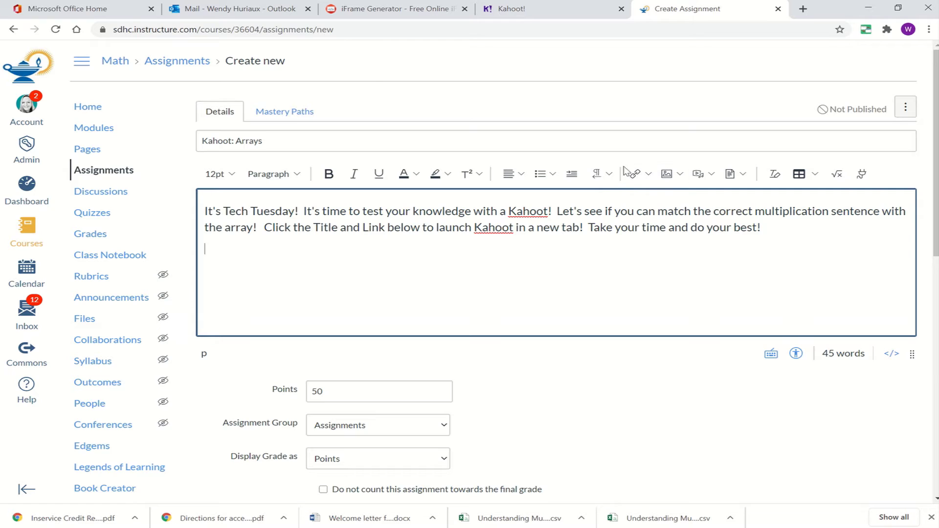
pyautogui.click(649, 175)
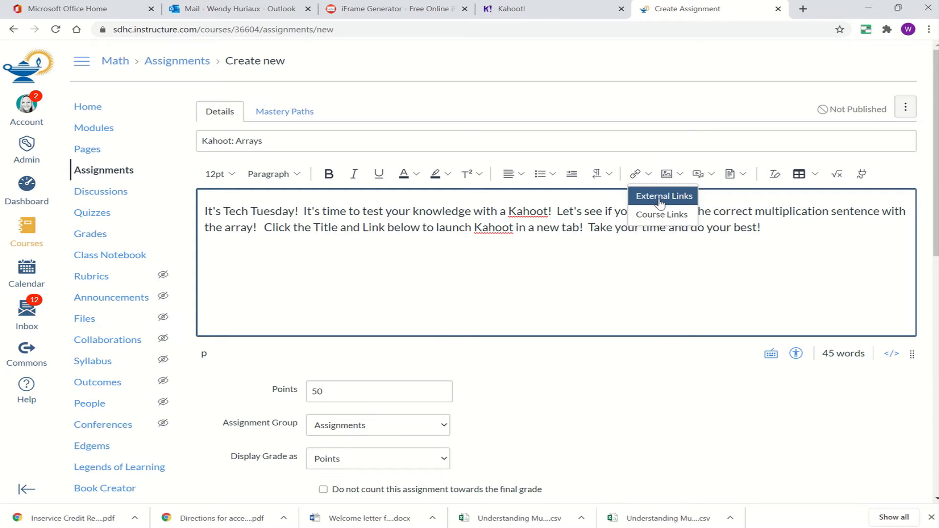
pyautogui.click(659, 198)
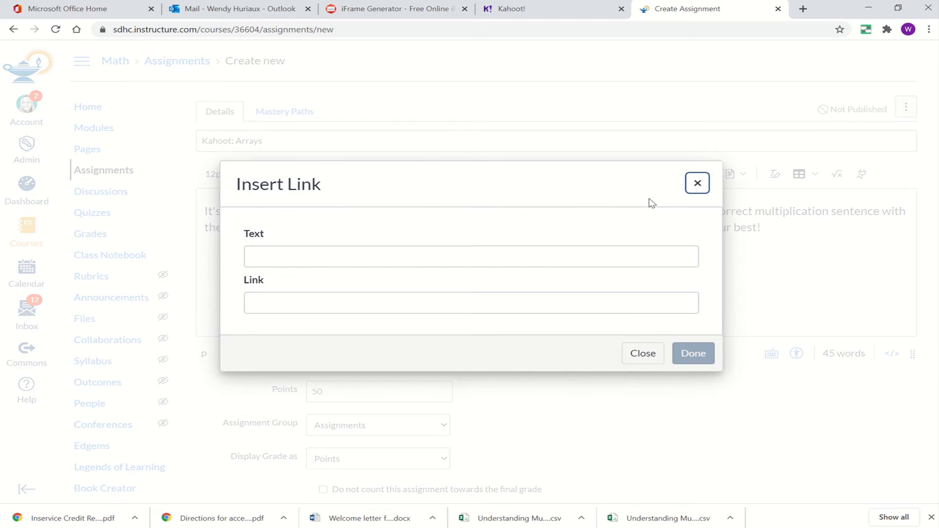
pyautogui.click(333, 258)
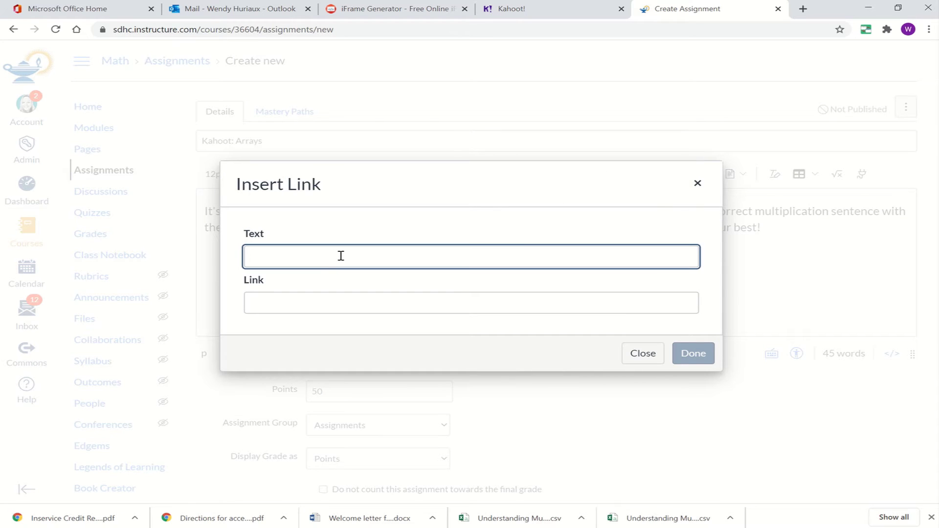
pyautogui.write('Kahoot: Array Quiz')
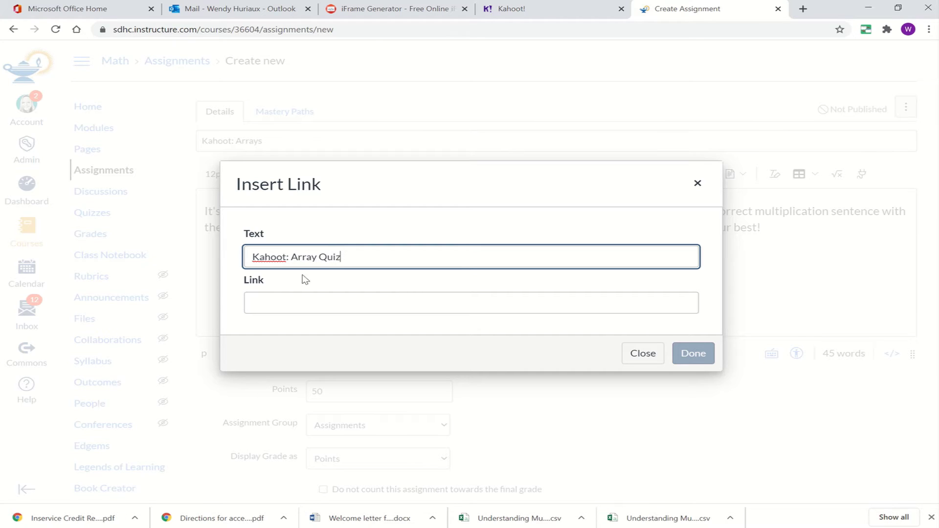
pyautogui.click(260, 300)
pyautogui.hotkey('ctrl', 'v')
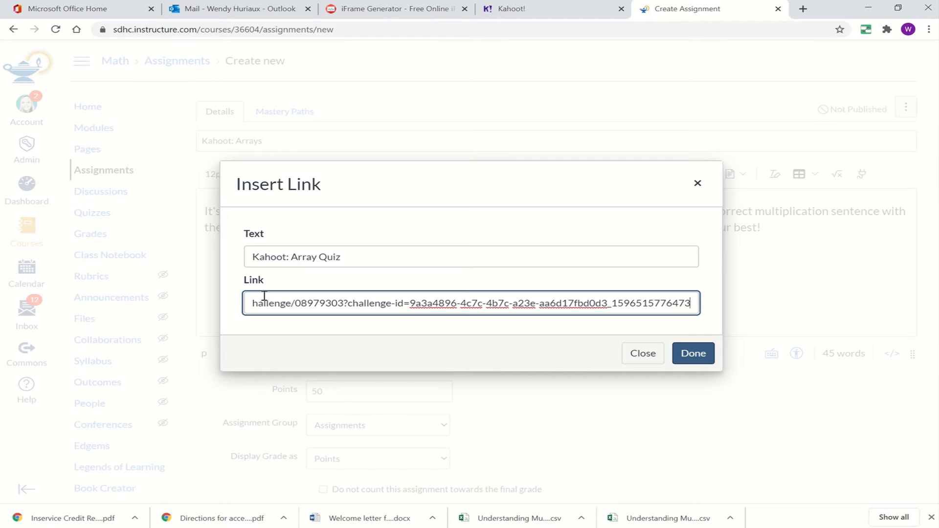
pyautogui.click(694, 356)
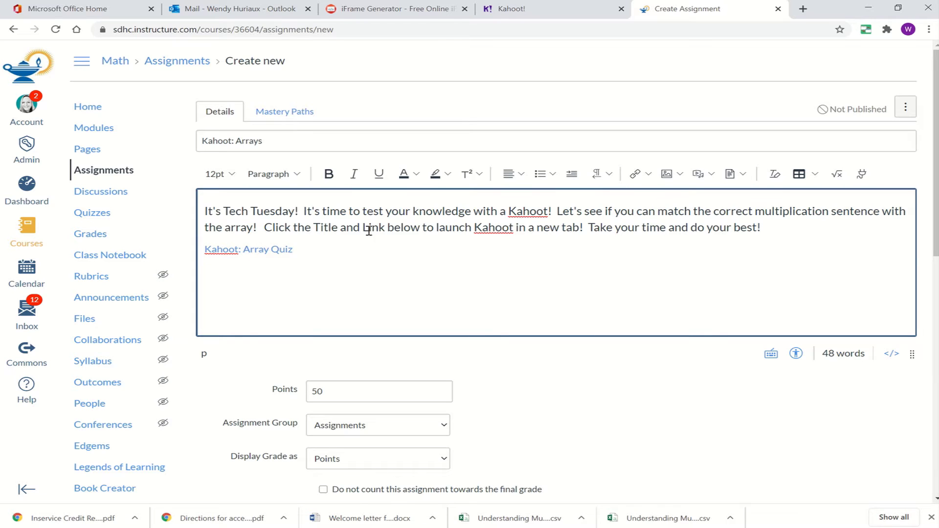
# - Test the Kahoot: Array Quiz link by opening it from the description, and close the page it launches
pyautogui.keyDown('ctrl'); pyautogui.click(248, 251); pyautogui.keyUp('ctrl')
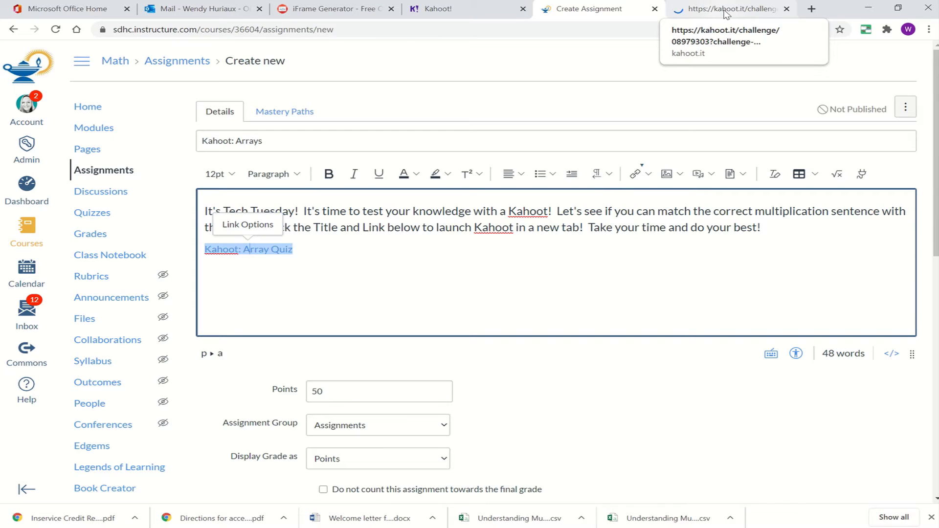
pyautogui.click(727, 13)
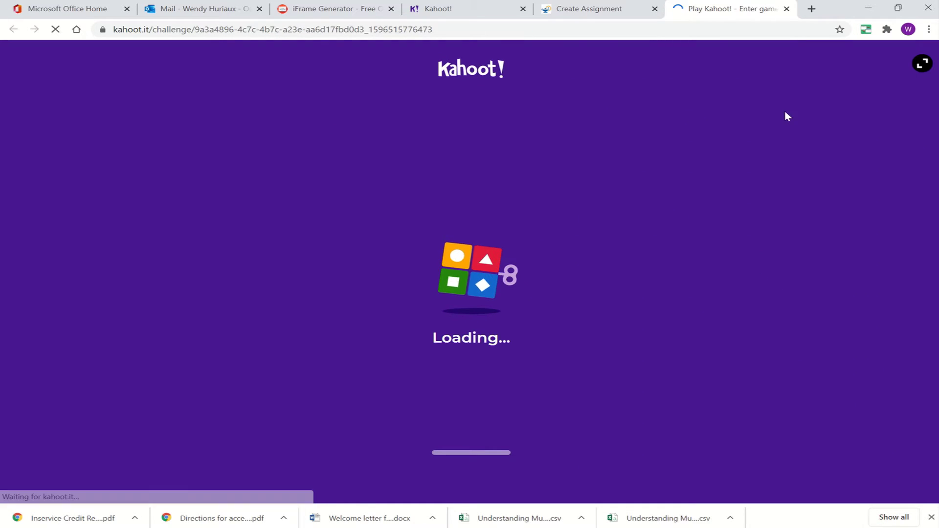
pyautogui.click(786, 8)
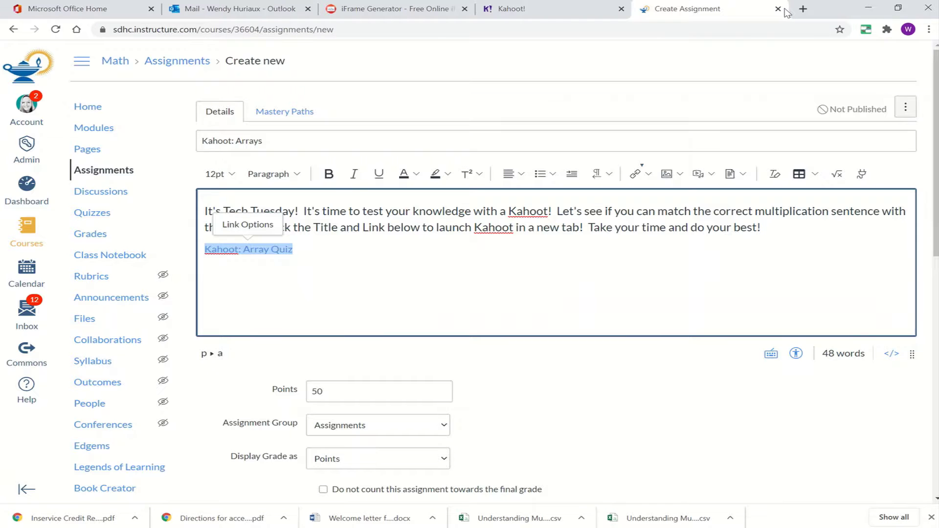
# - Set the assignment's points to 20 and its submission type to No Submission
pyautogui.scroll(-4, 476, 284)
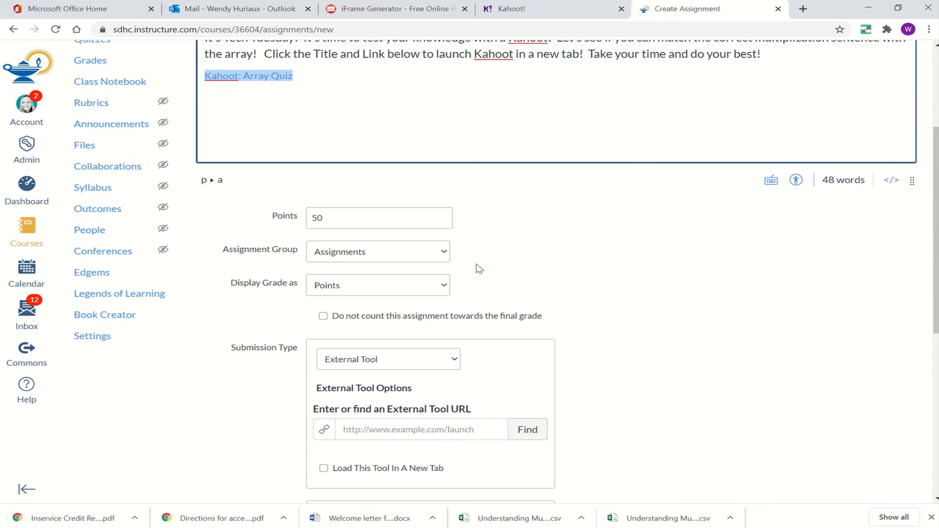
pyautogui.click(344, 218)
pyautogui.doubleClick(312, 219)
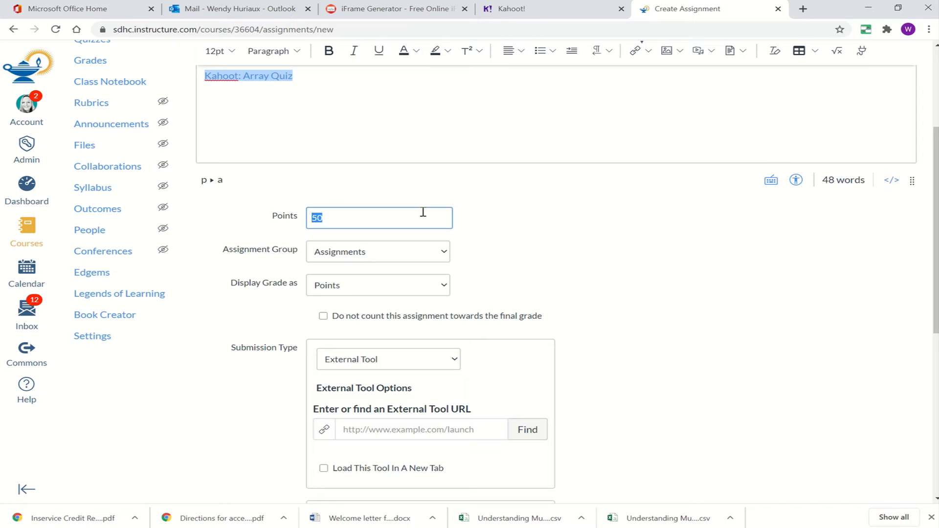
pyautogui.write('20')
pyautogui.scroll(-4, 551, 260)
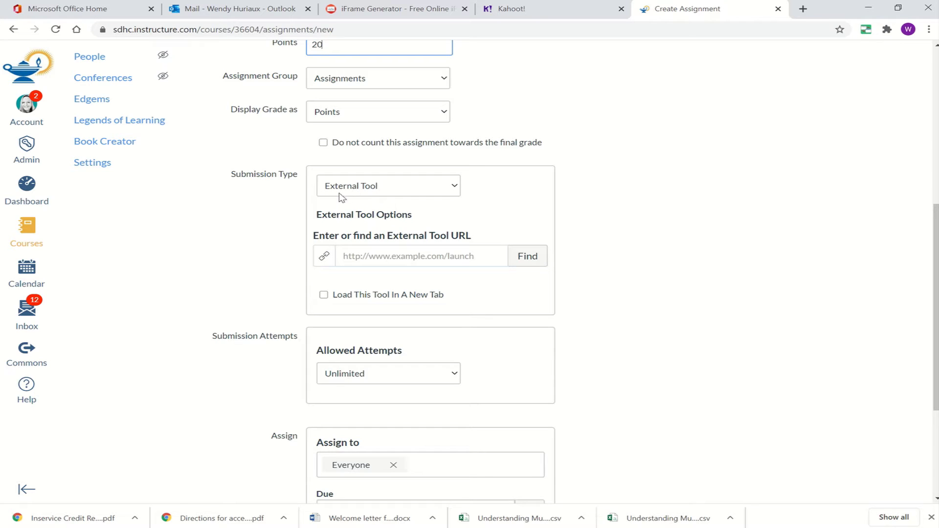
pyautogui.click(455, 193)
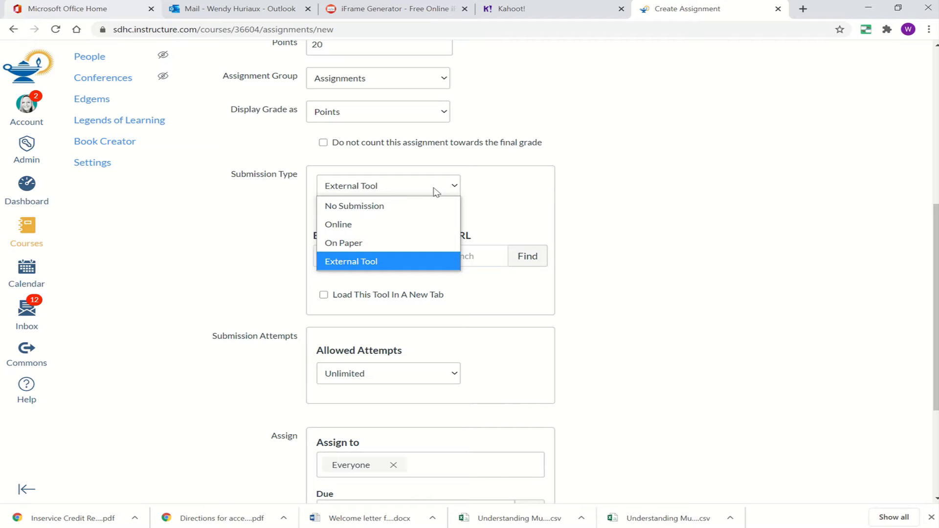
pyautogui.click(340, 208)
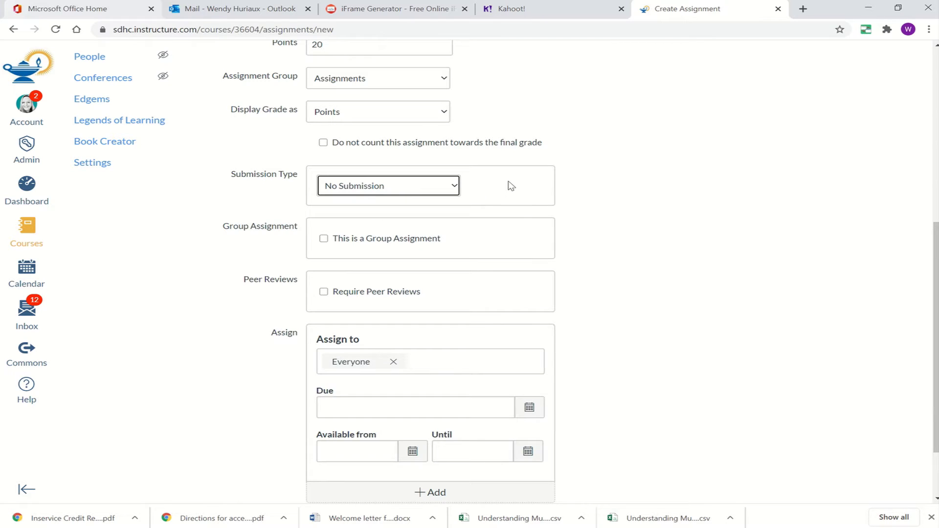
# - Set the assignment's due date to Aug 7 11:59pm for everyone, and save and publish it
pyautogui.scroll(-3, 627, 240)
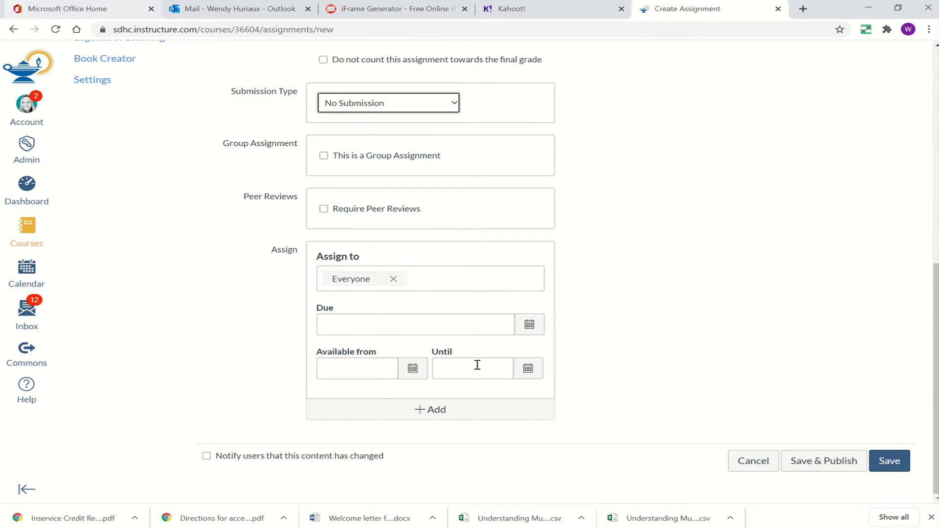
pyautogui.click(528, 327)
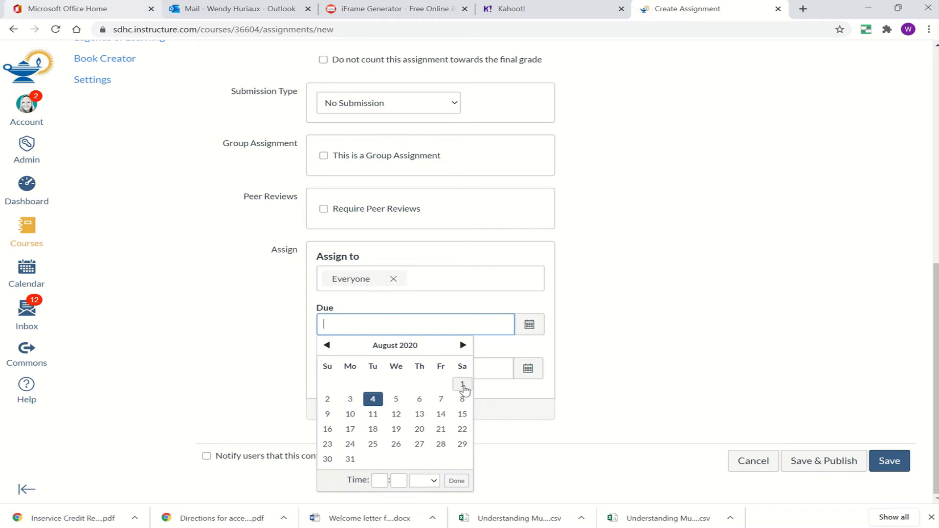
pyautogui.click(442, 398)
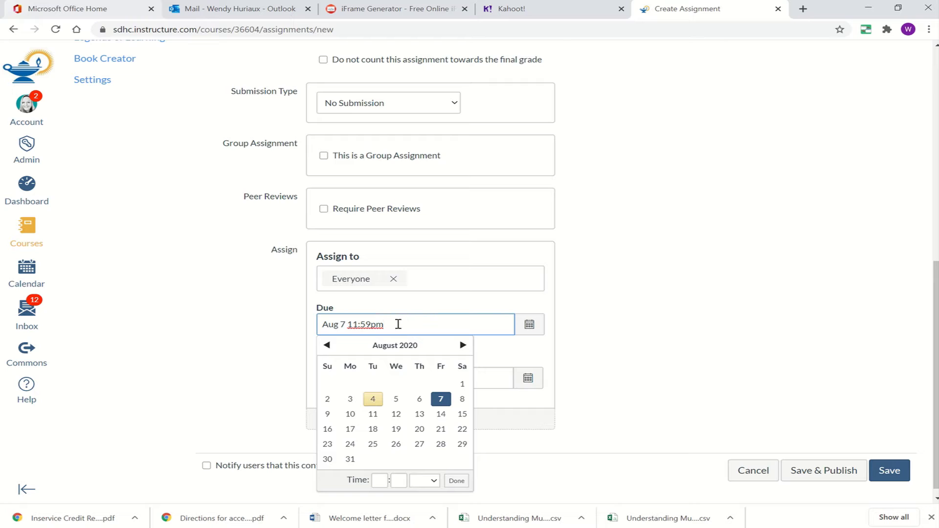
pyautogui.click(609, 325)
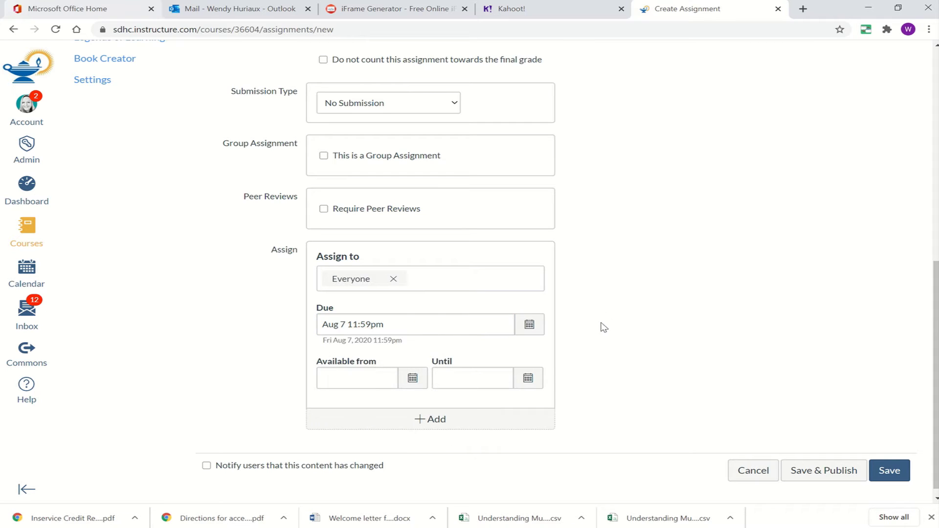
pyautogui.click(815, 477)
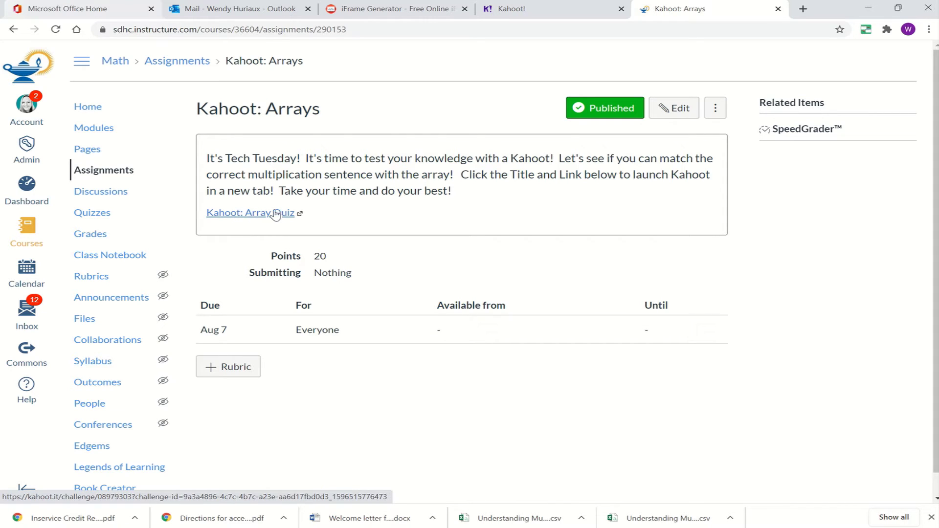
# - Test the Kahoot: Array Quiz link from the published assignment, and close the page it launches
pyautogui.click(256, 215)
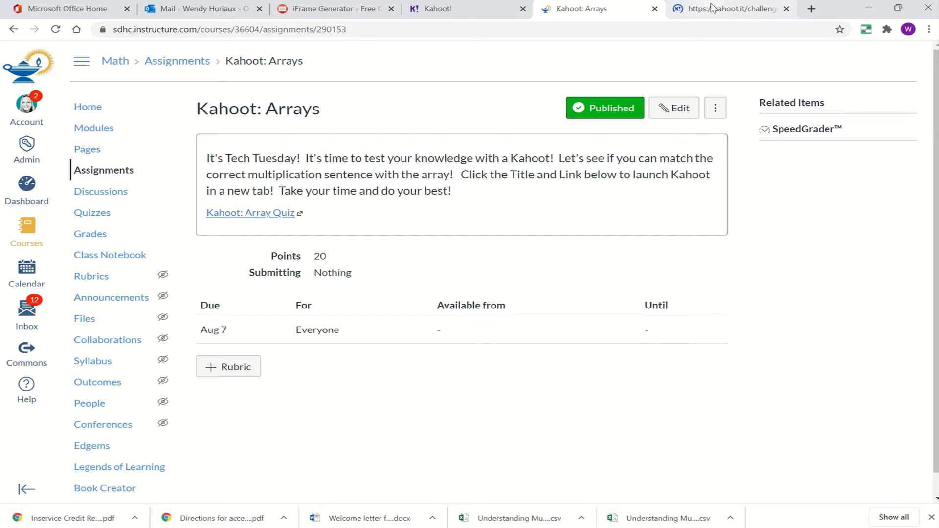
pyautogui.click(737, 10)
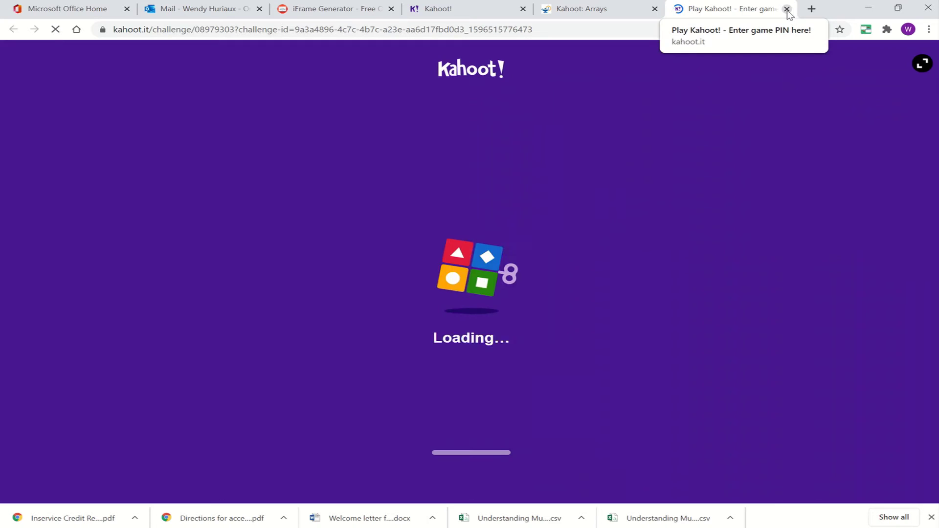
pyautogui.click(787, 9)
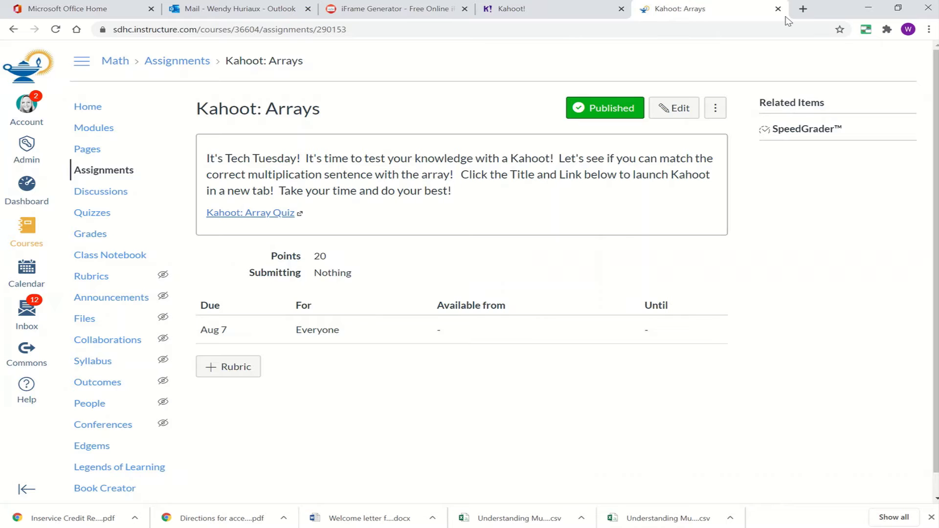
# - Open the Kahoot: Arrays assignment in SpeedGrader, view its student list, and close SpeedGrader
pyautogui.click(807, 129)
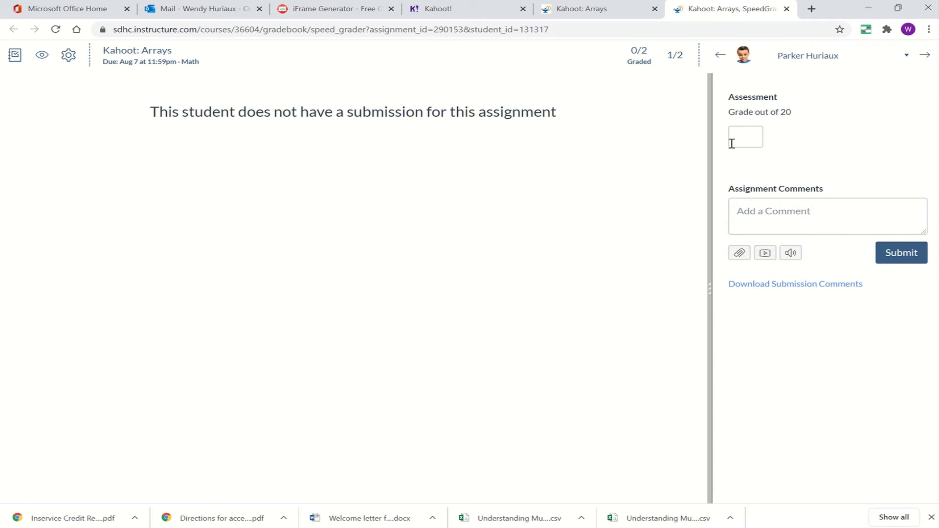
pyautogui.click(907, 58)
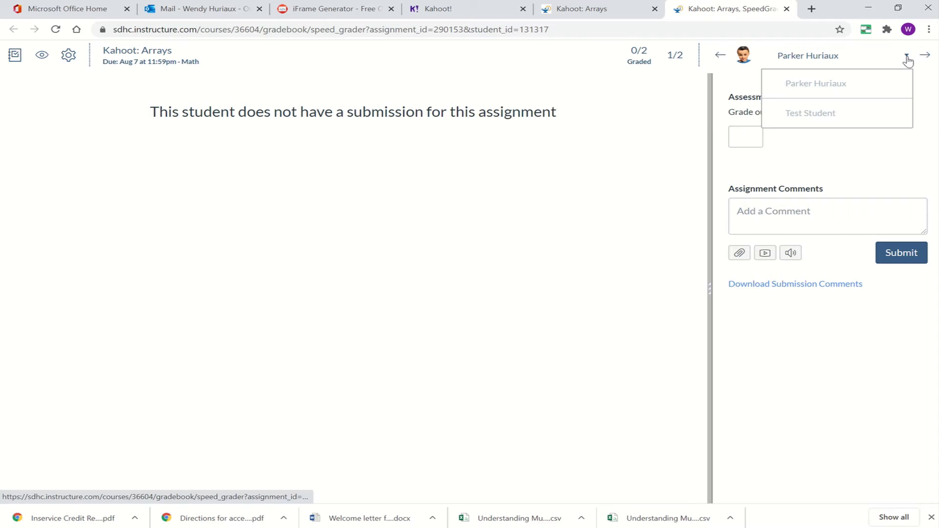
pyautogui.click(907, 59)
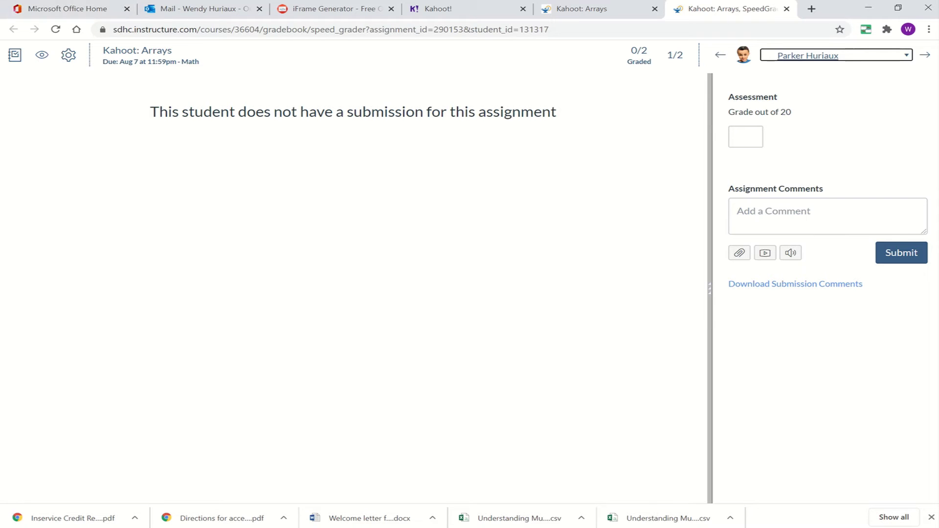
pyautogui.hotkey('ctrl', 'w')
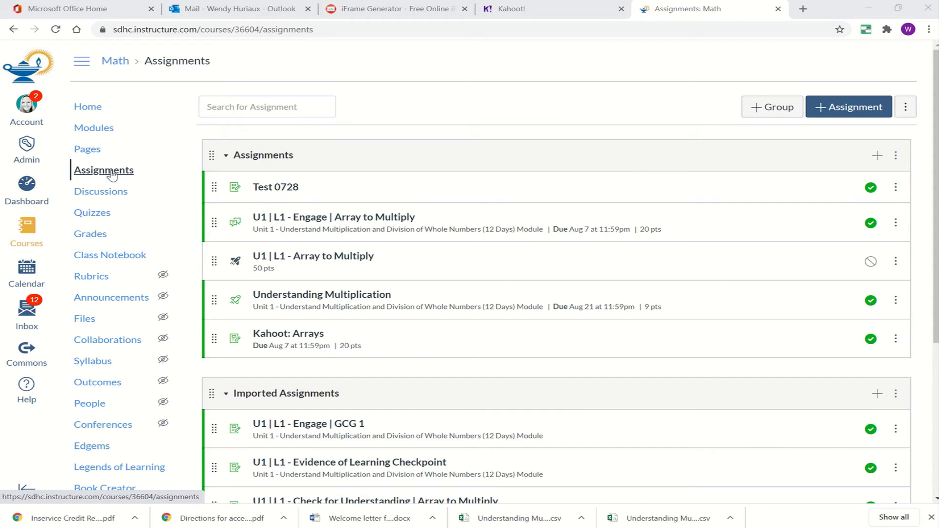
# - Start another assignment in the Math course and decline loading the auto-saved content
pyautogui.click(847, 116)
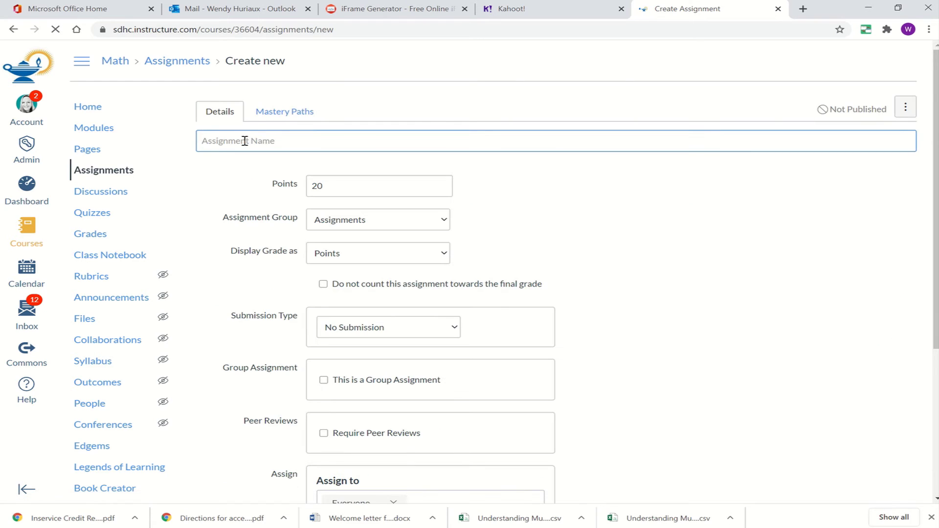
pyautogui.click(245, 141)
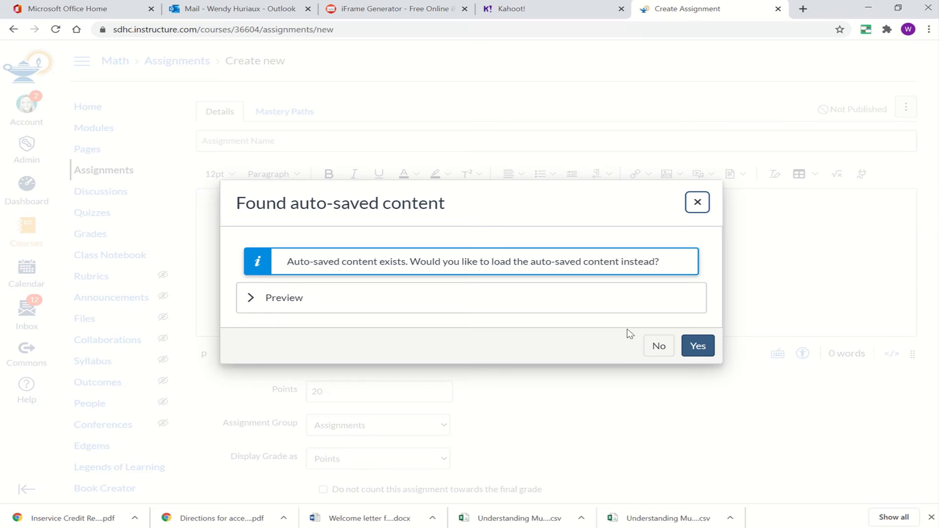
pyautogui.click(659, 347)
# - Name the assignment "Kahoot: Multiplication Array" and write a Tech Tuesday description telling students to complete the Kahoot Quiz below
pyautogui.click(263, 137)
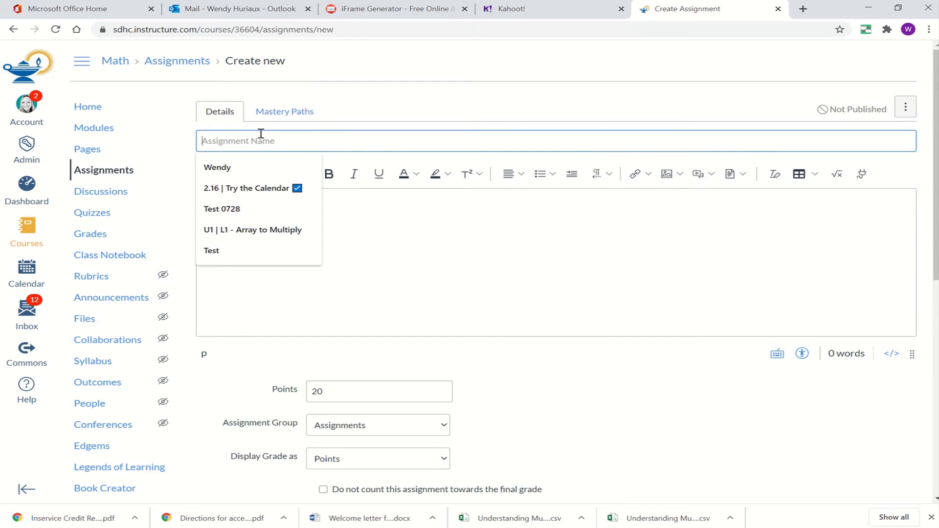
pyautogui.write('Kahoot: Multipl')
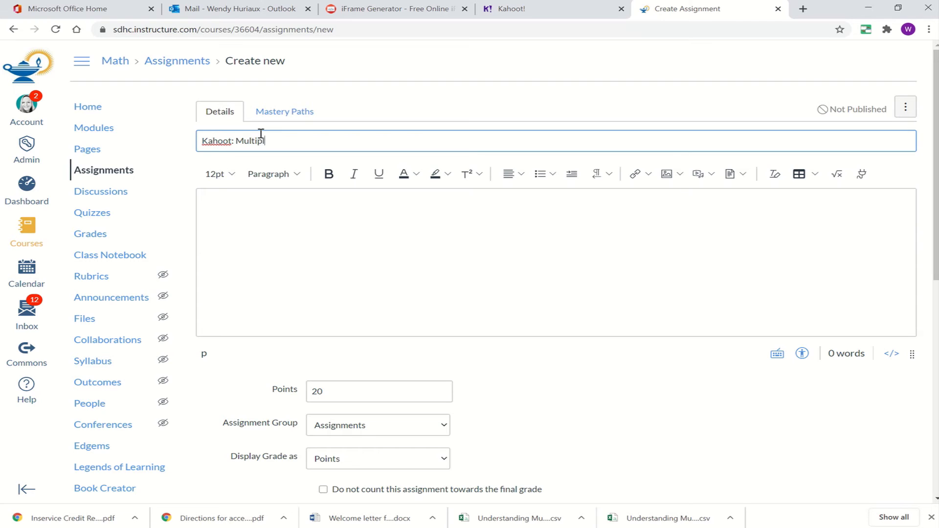
pyautogui.write('ication Array')
pyautogui.click(265, 204)
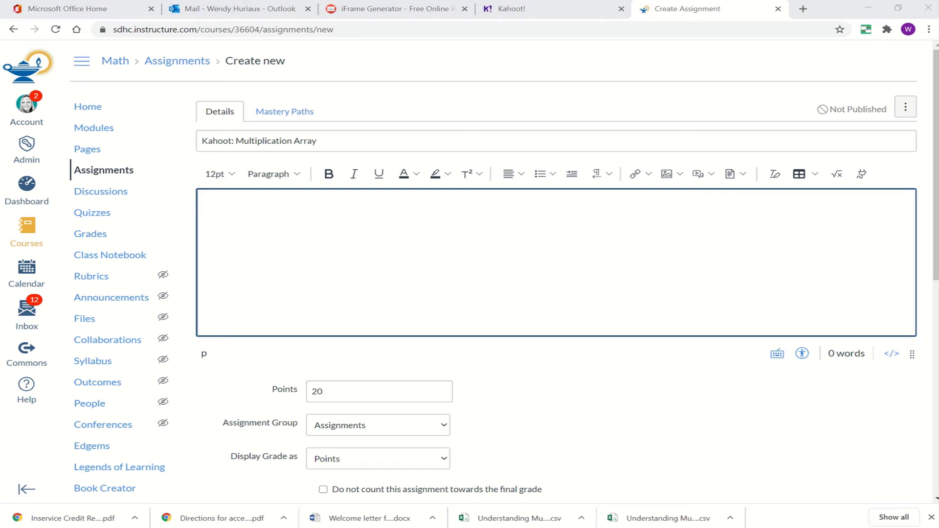
pyautogui.write("It's Tech Tuesday!  Let's Test your knowledge with a Kahoot and see if you can match the multiplication sentences with the array! When your ready, complete the Kahoot Quiz below.  Take your time and do your best!")
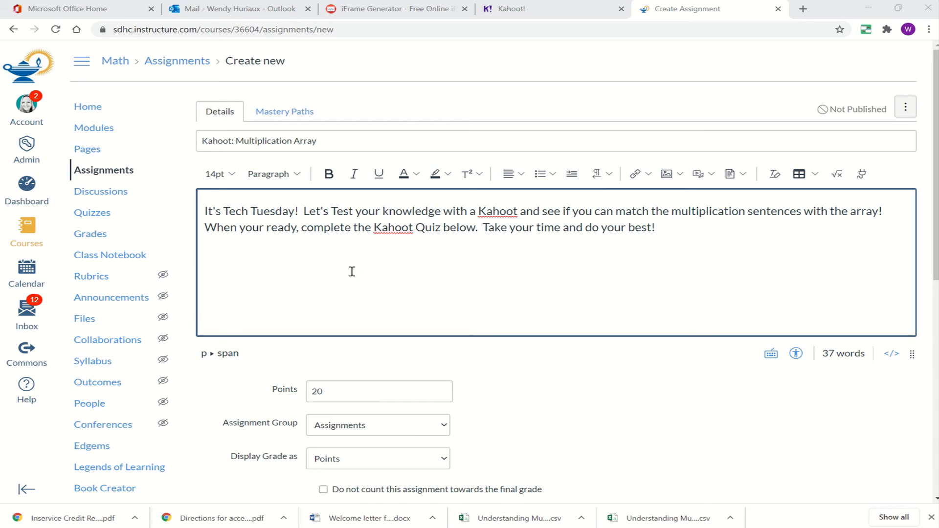
# - Copy the Array Array Array challenge URL from the Kahoot report and enter it as the iFrame URL in iFrame Generator
pyautogui.click(539, 13)
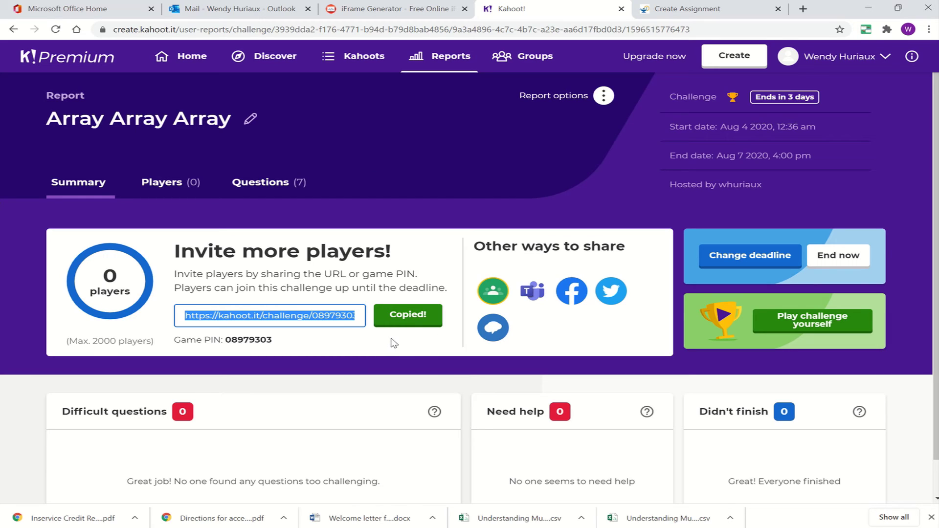
pyautogui.click(416, 323)
pyautogui.click(382, 10)
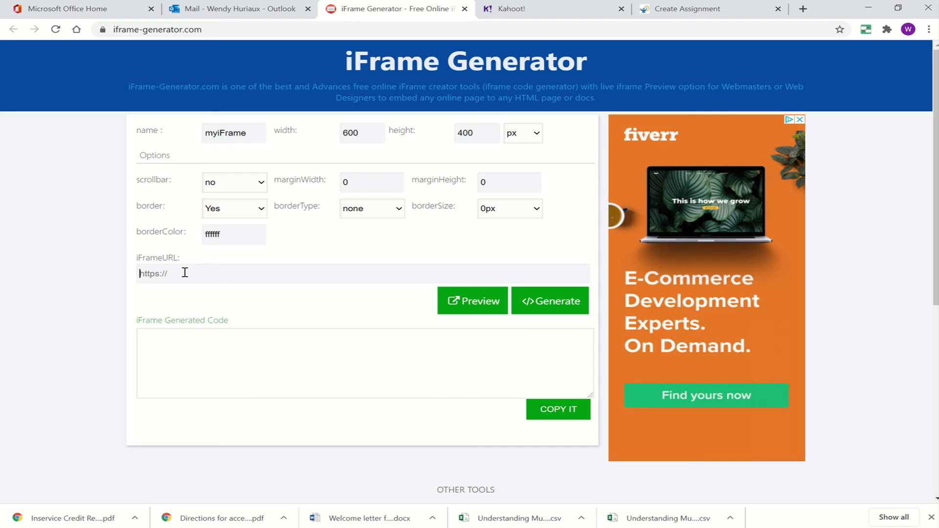
pyautogui.hotkey('ctrl', 'v')
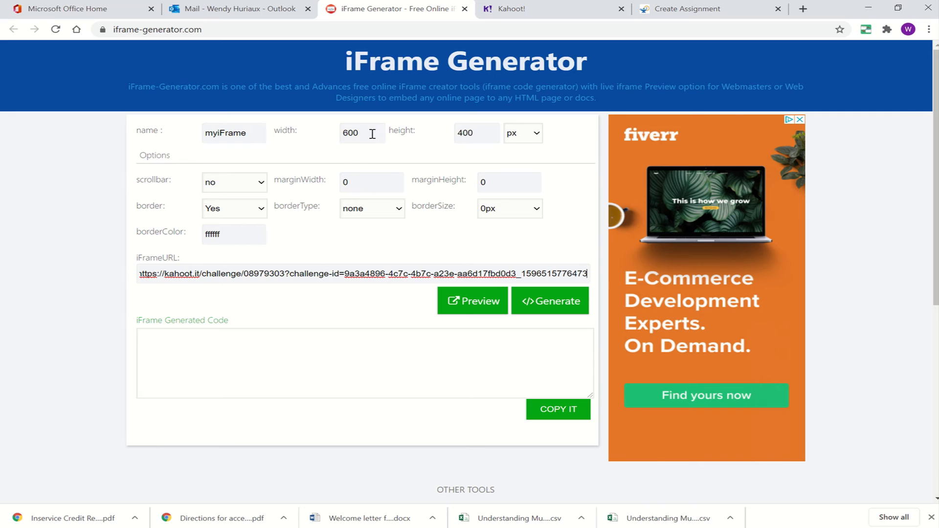
# - Set the iframe's width to 1200 px and its height to 800 px
pyautogui.moveTo(372, 134); pyautogui.dragTo(340, 135)
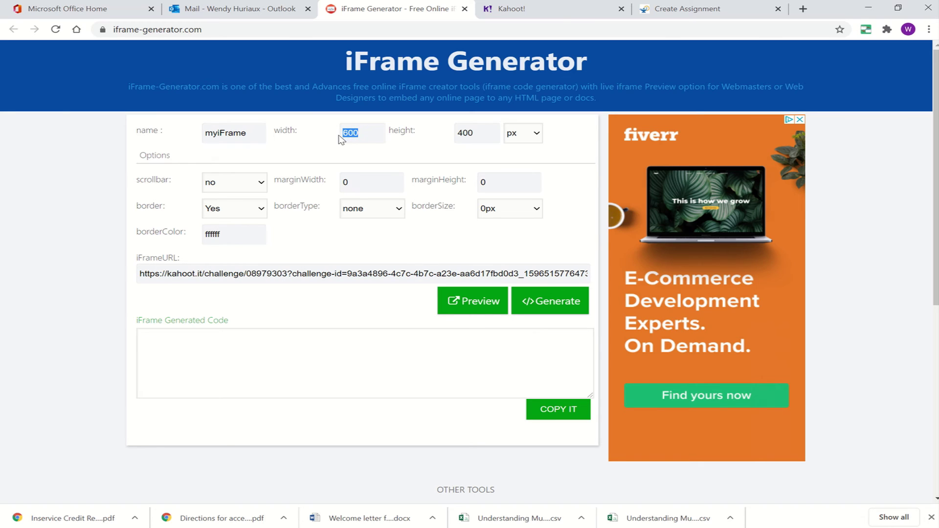
pyautogui.write('1200')
pyautogui.moveTo(486, 132); pyautogui.dragTo(460, 134)
pyautogui.write('3')
# - Generate the iframe code for the Kahoot challenge and copy it
pyautogui.click(558, 302)
pyautogui.click(412, 369)
pyautogui.hotkey('ctrl', 'c')
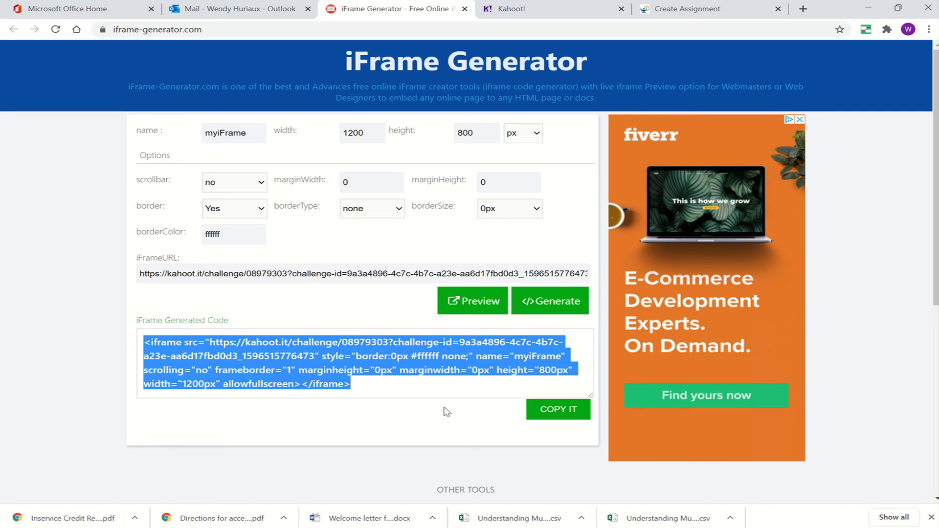
pyautogui.click(555, 409)
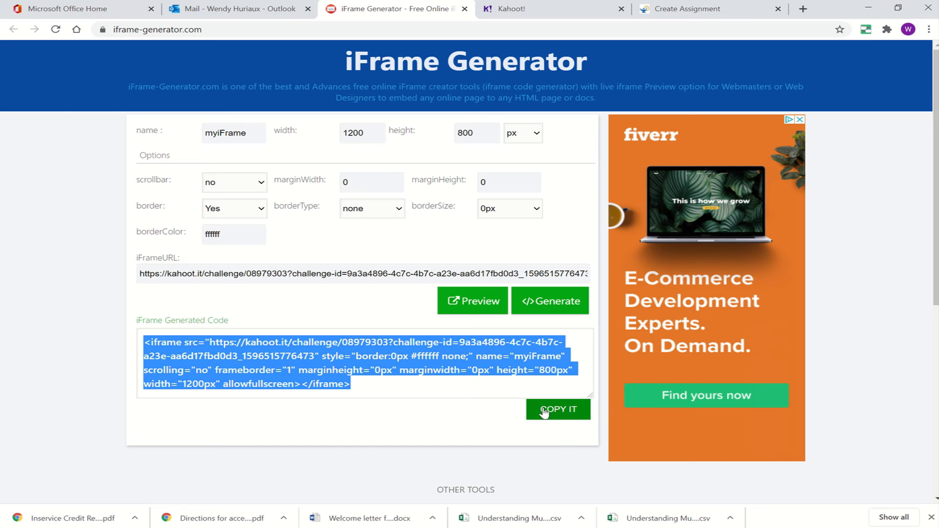
pyautogui.click(562, 414)
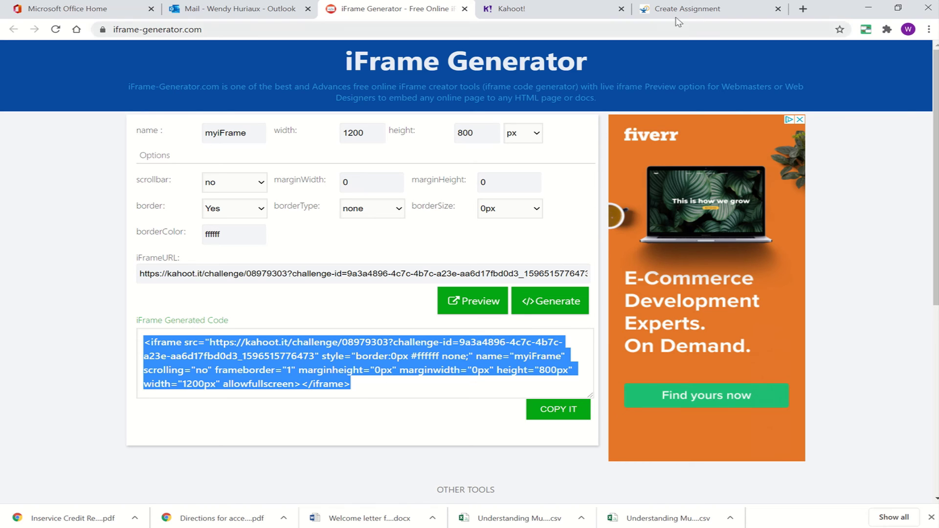
# - Paste the iframe code below the text in the Canvas description's HTML source, and return to the visual editor
pyautogui.click(695, 13)
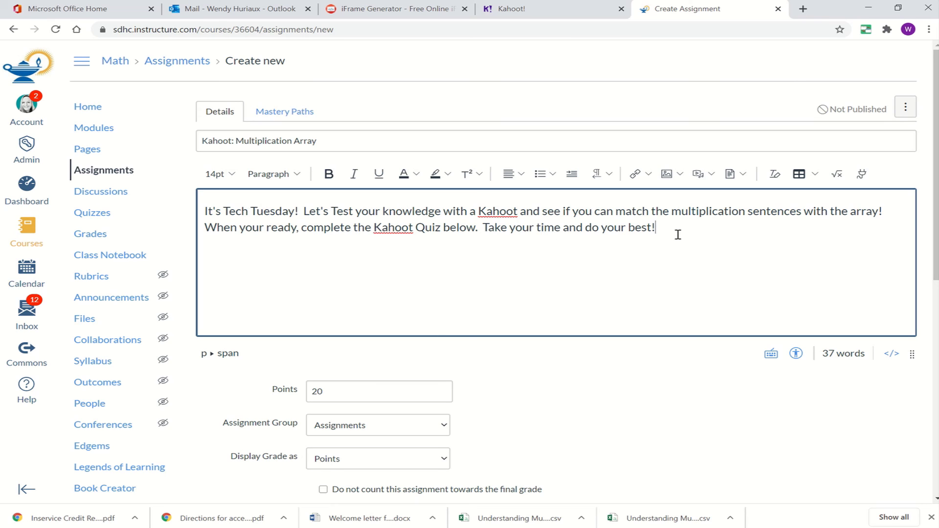
pyautogui.click(892, 354)
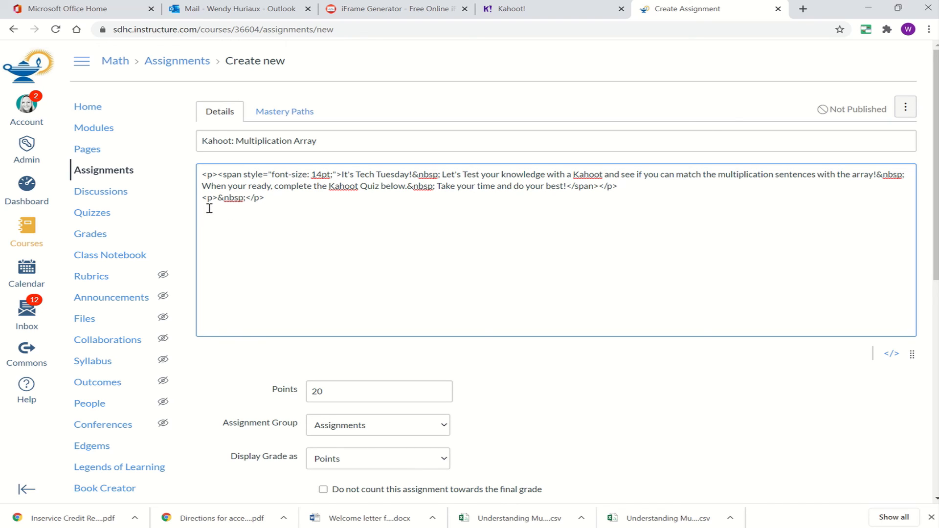
pyautogui.hotkey('ctrl', 'v')
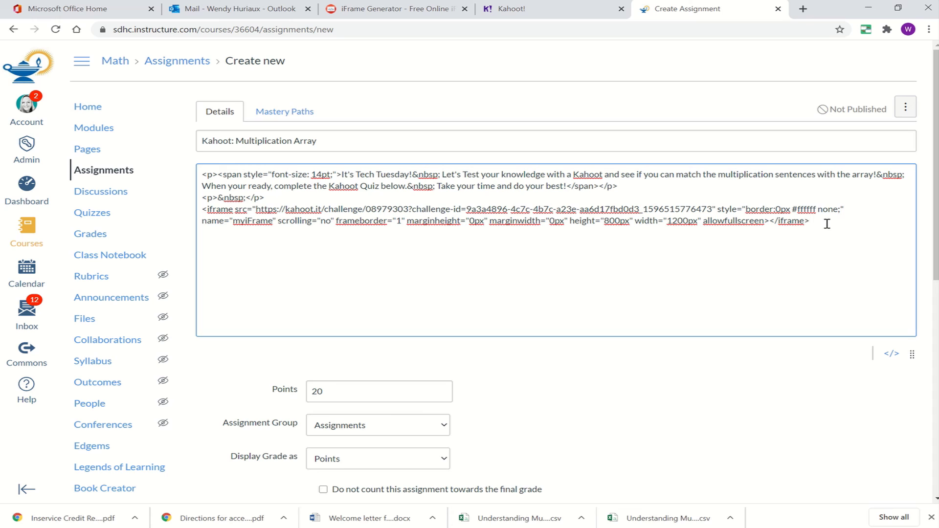
pyautogui.click(899, 357)
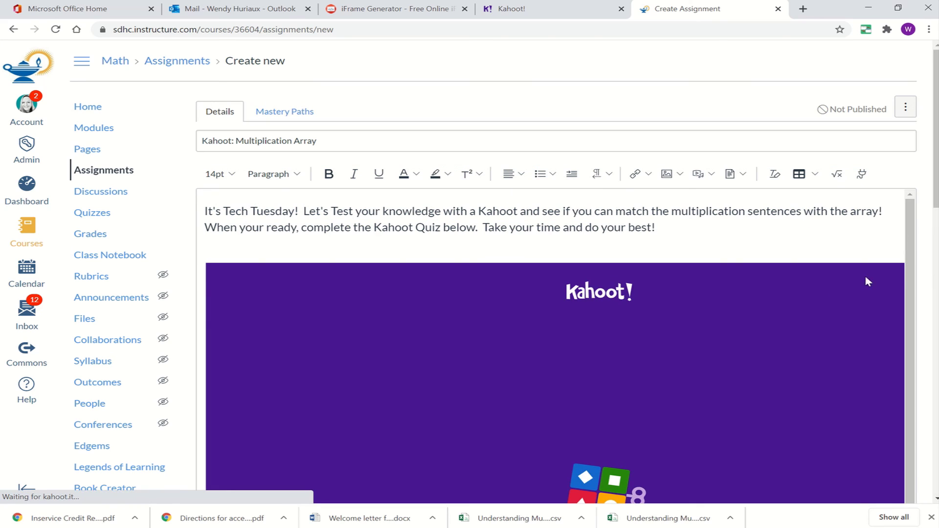
# - Set the assignment's due date to Aug 14 11:59pm for everyone, and save and publish it
pyautogui.scroll(-1, 821, 289)
pyautogui.scroll(-6, 821, 289)
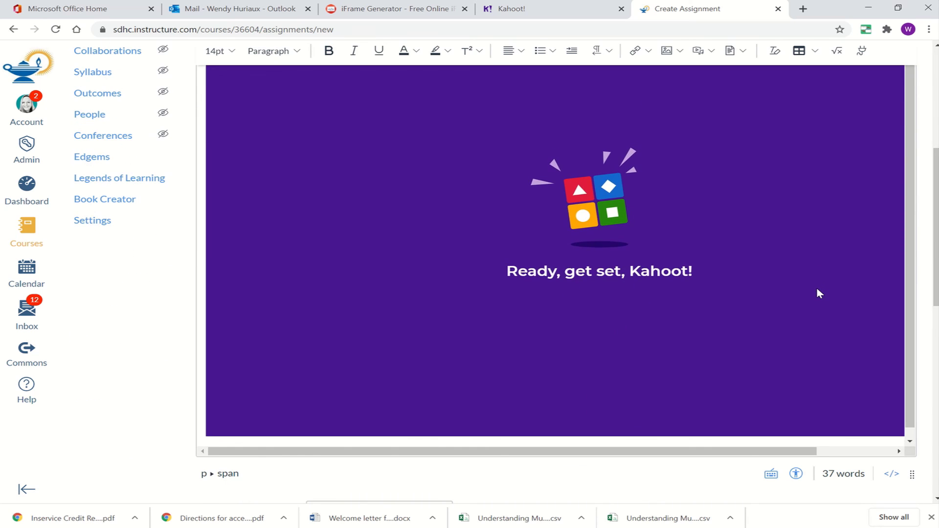
pyautogui.scroll(3, 818, 293)
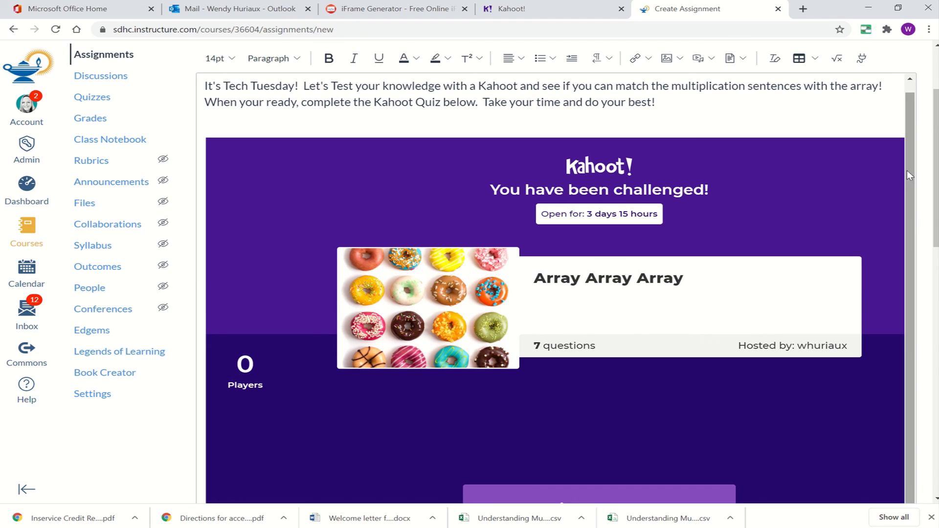
pyautogui.click(910, 239)
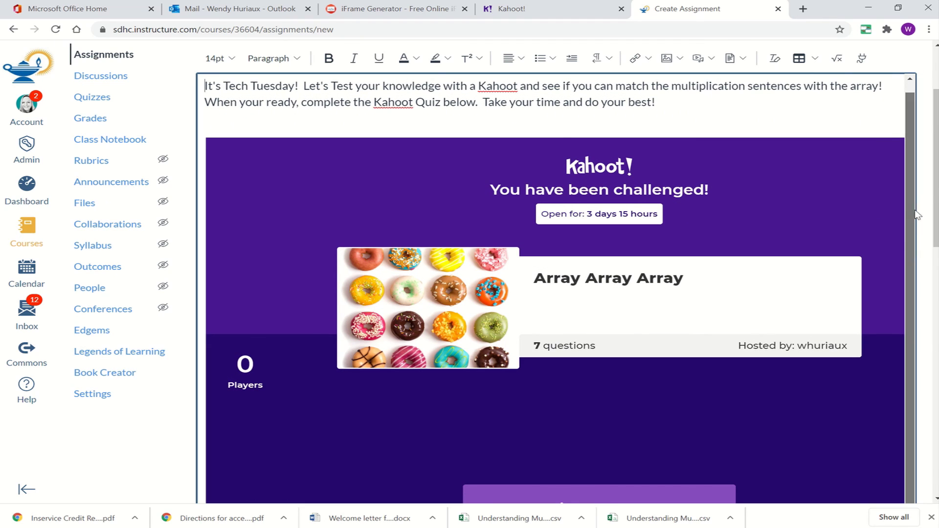
pyautogui.moveTo(936, 185); pyautogui.dragTo(936, 306)
pyautogui.scroll(-3, 780, 315)
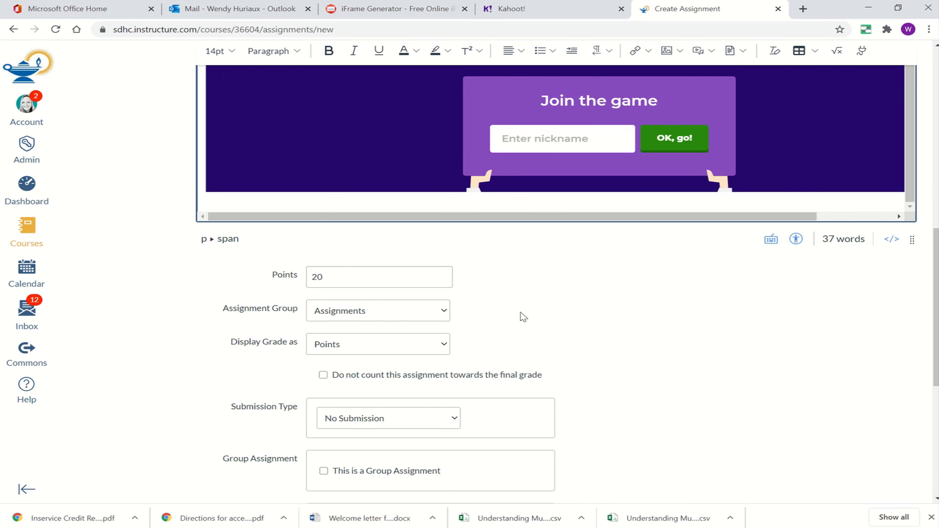
pyautogui.scroll(-3, 522, 316)
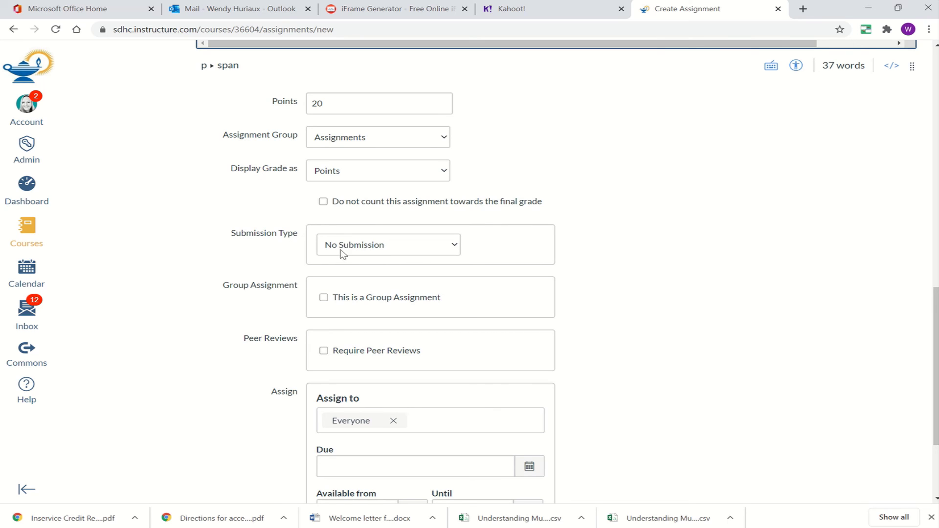
pyautogui.scroll(-3, 425, 263)
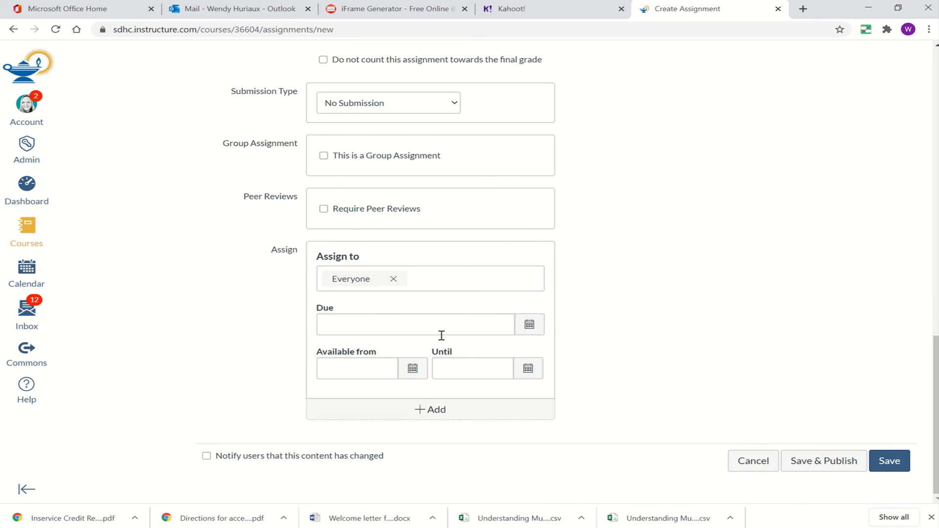
pyautogui.click(529, 324)
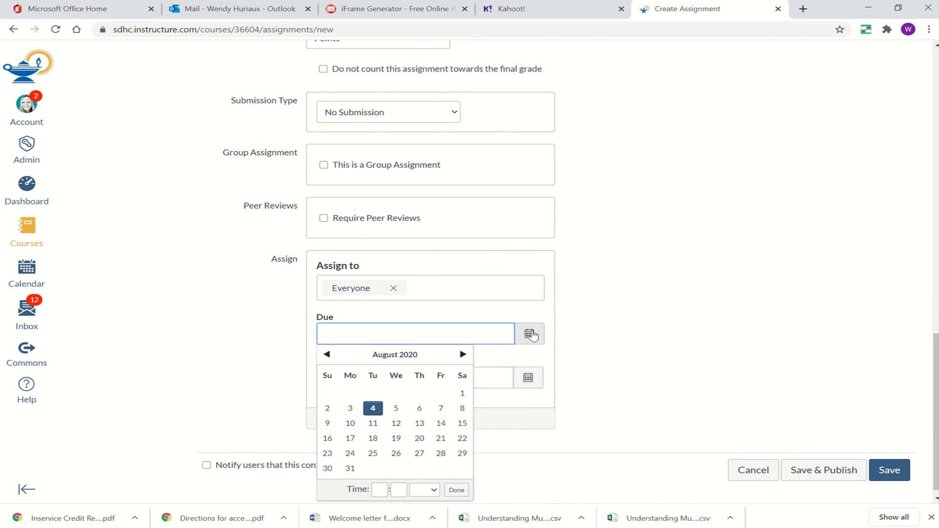
pyautogui.click(441, 424)
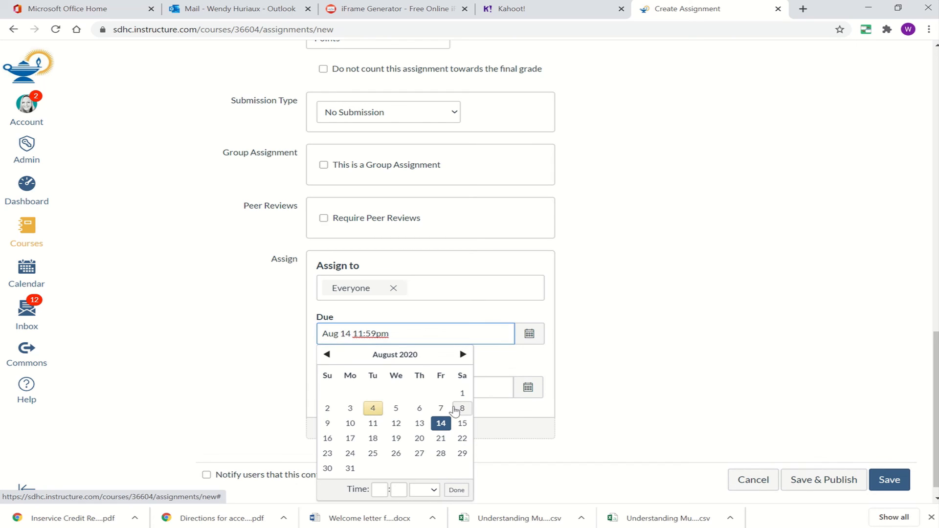
pyautogui.click(457, 490)
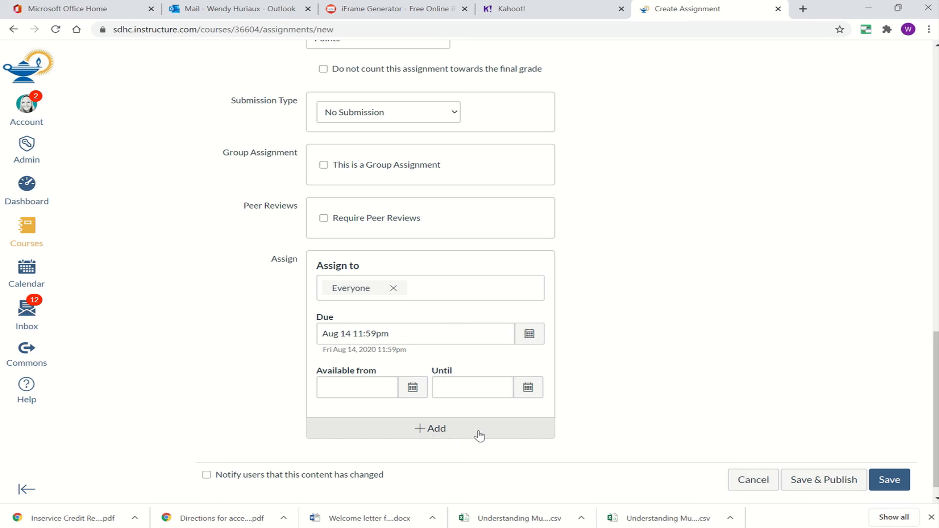
pyautogui.click(826, 482)
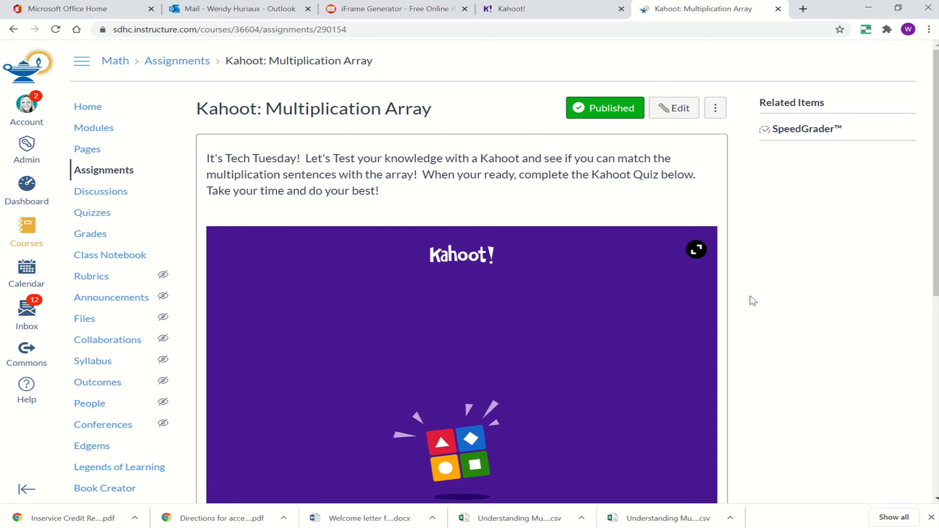
# - Check how the embedded Kahoot challenge and its join form display in the published assignment
pyautogui.scroll(-2, 753, 301)
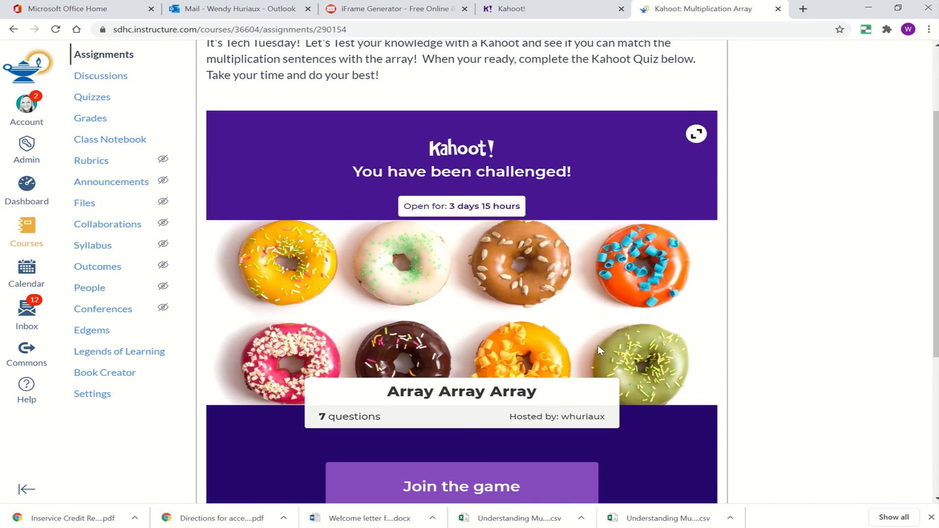
pyautogui.scroll(-4, 627, 328)
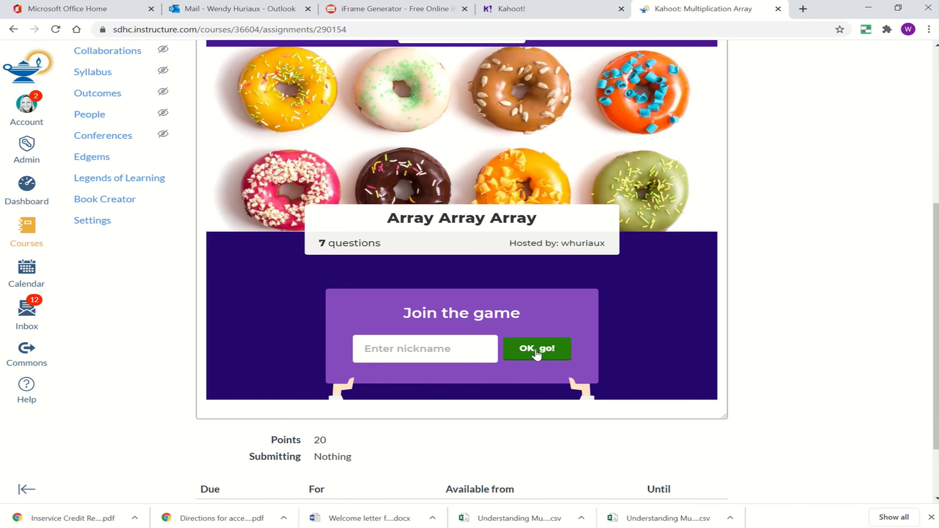
pyautogui.scroll(5, 713, 342)
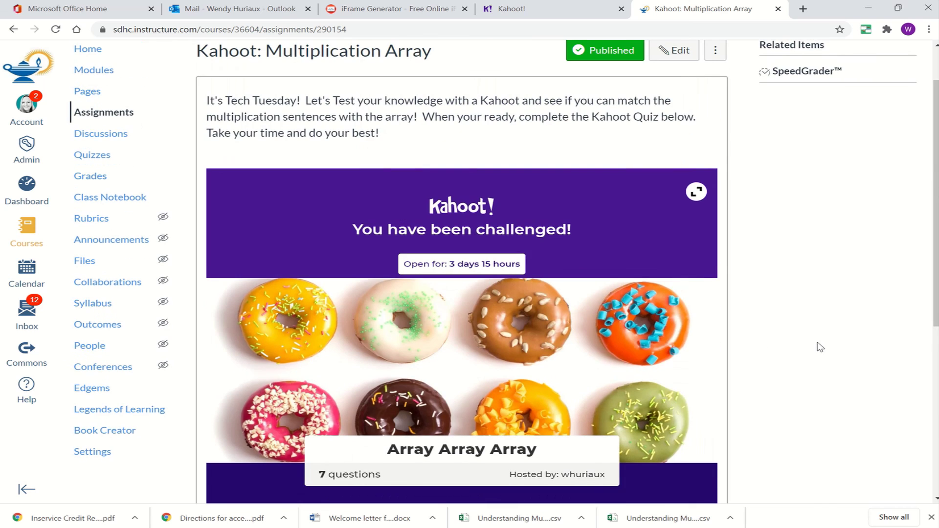
pyautogui.scroll(1, 820, 347)
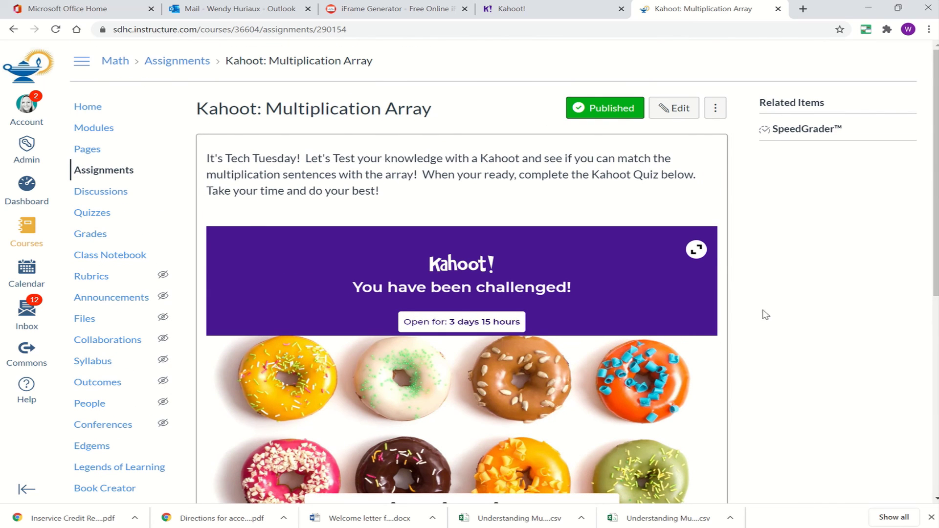